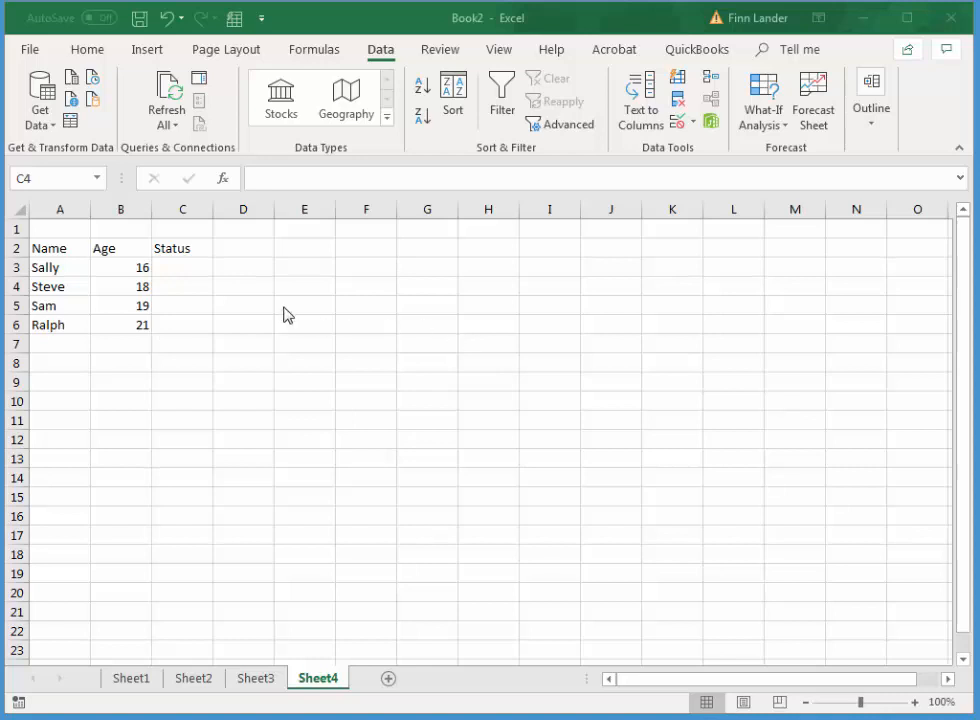
- Enlarge the formula bar to several lines and begin an IF formula in C3 with the logical test B3>18
click(332, 192)
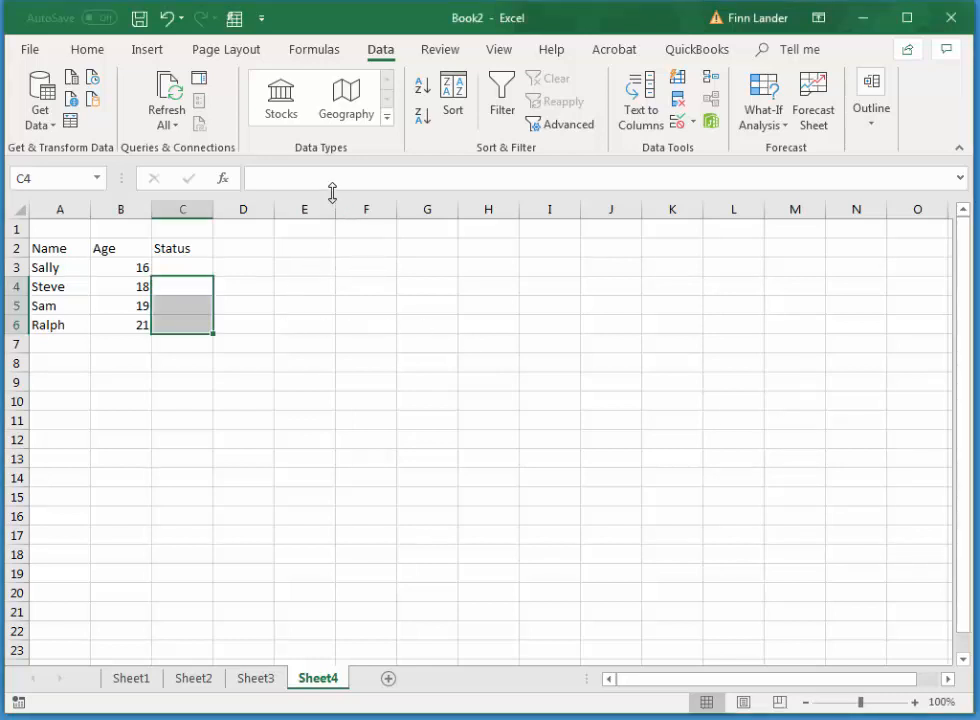
click(326, 192)
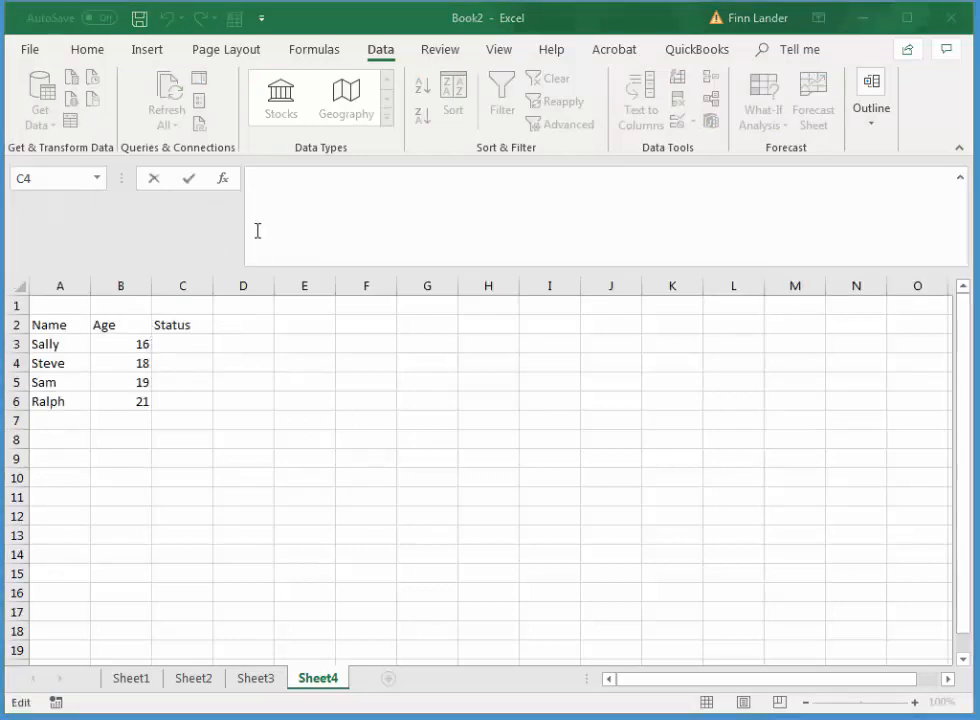
click(193, 343)
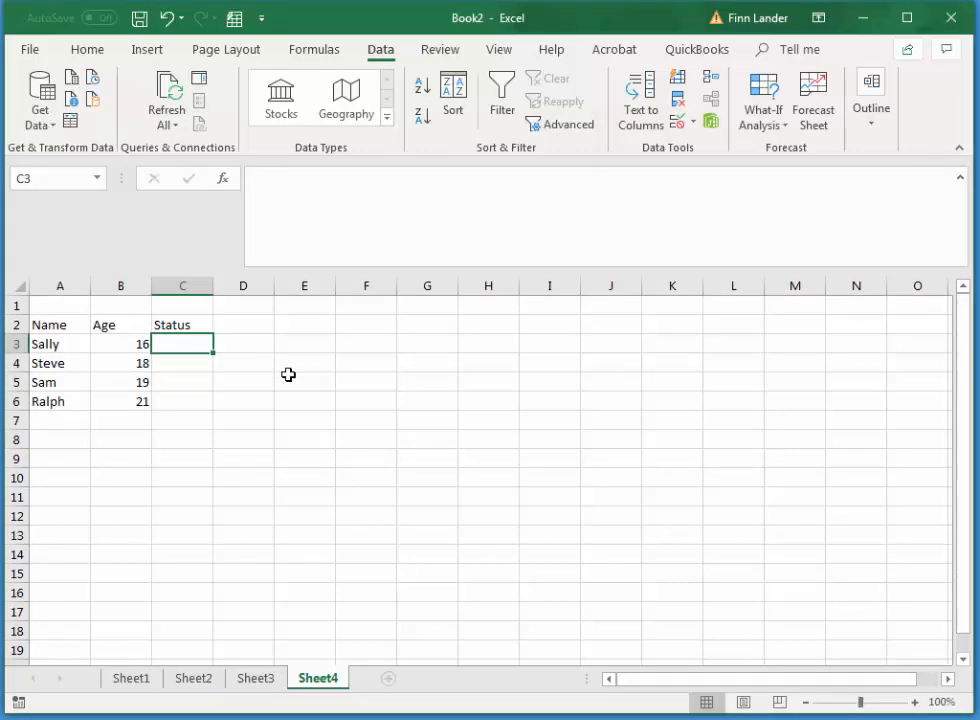
click(287, 188)
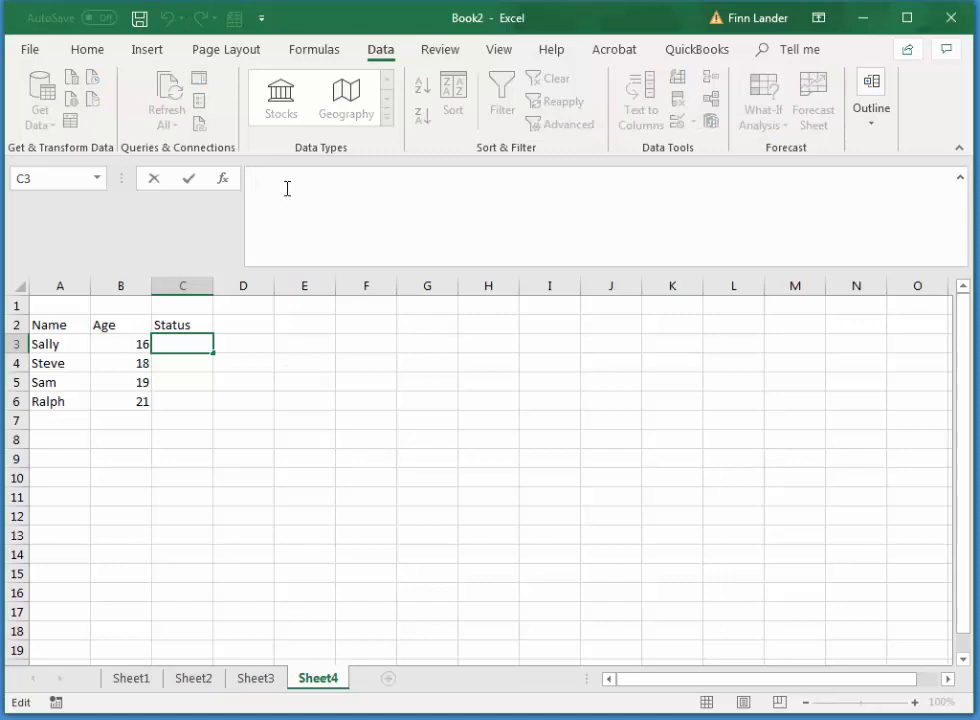
text(=if()
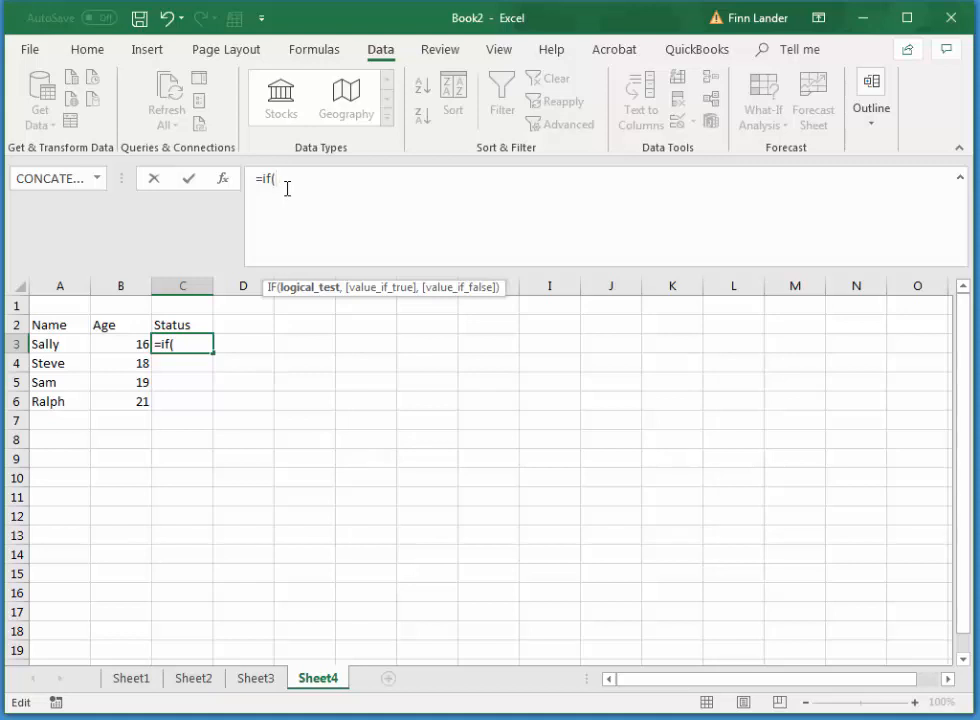
click(136, 343)
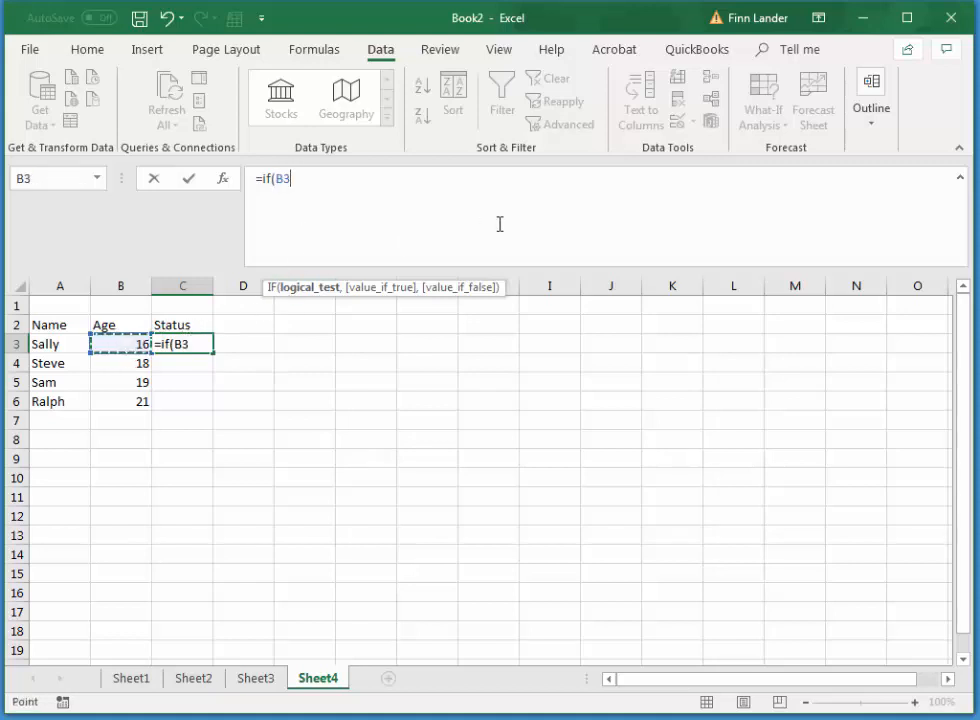
text(>18)
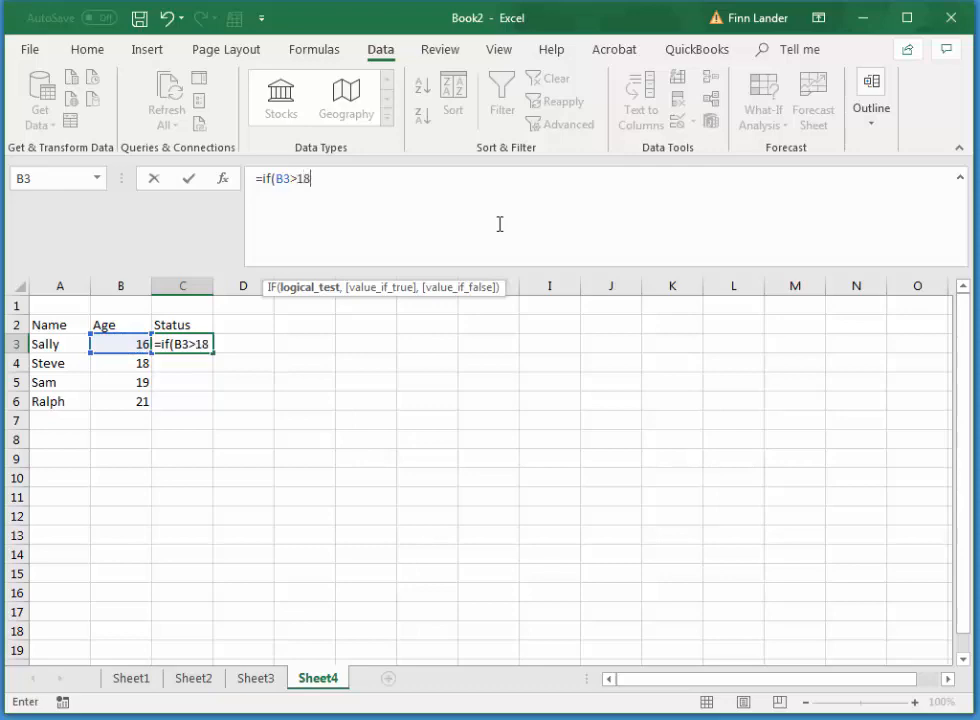
text(,)
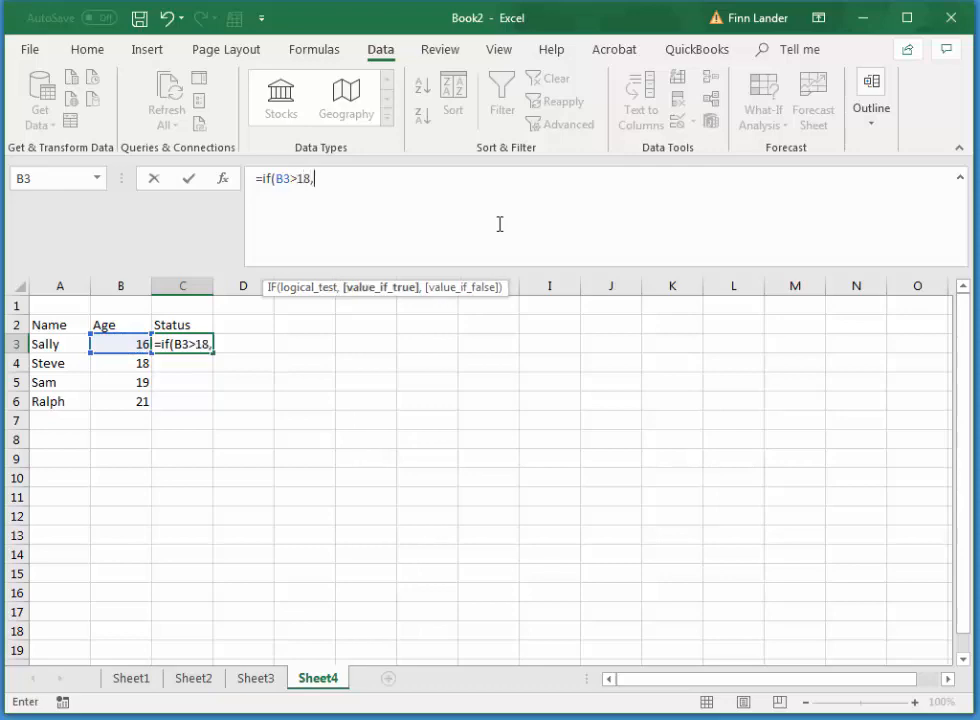
- Enter "Not old enough to vote or buy beer in BC or WA" as the first IF's value if true
text("N)
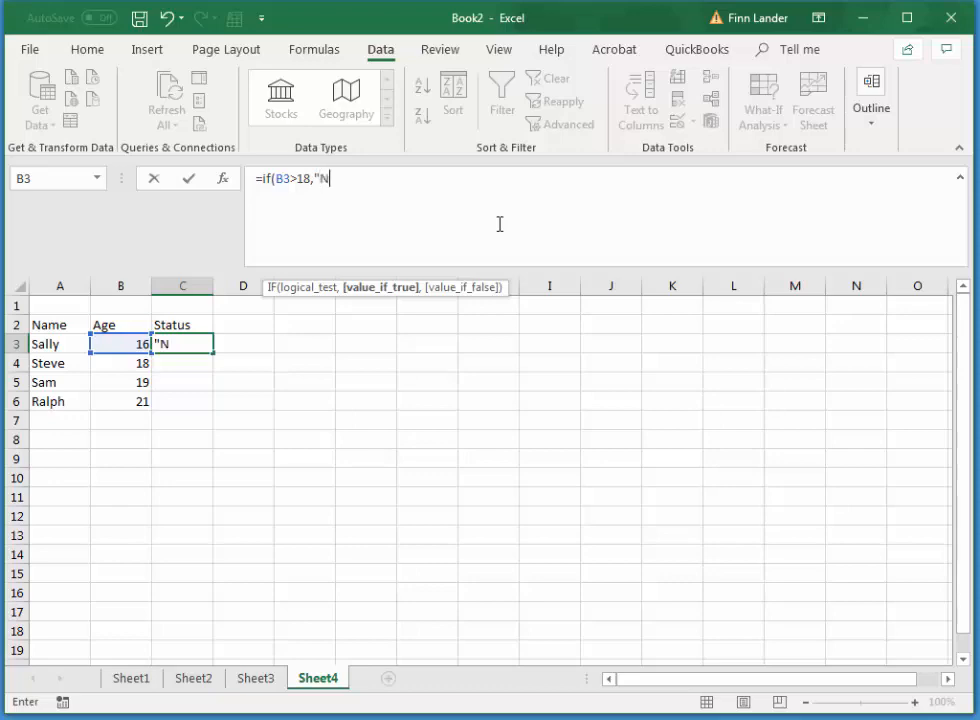
text(ot old e nough)
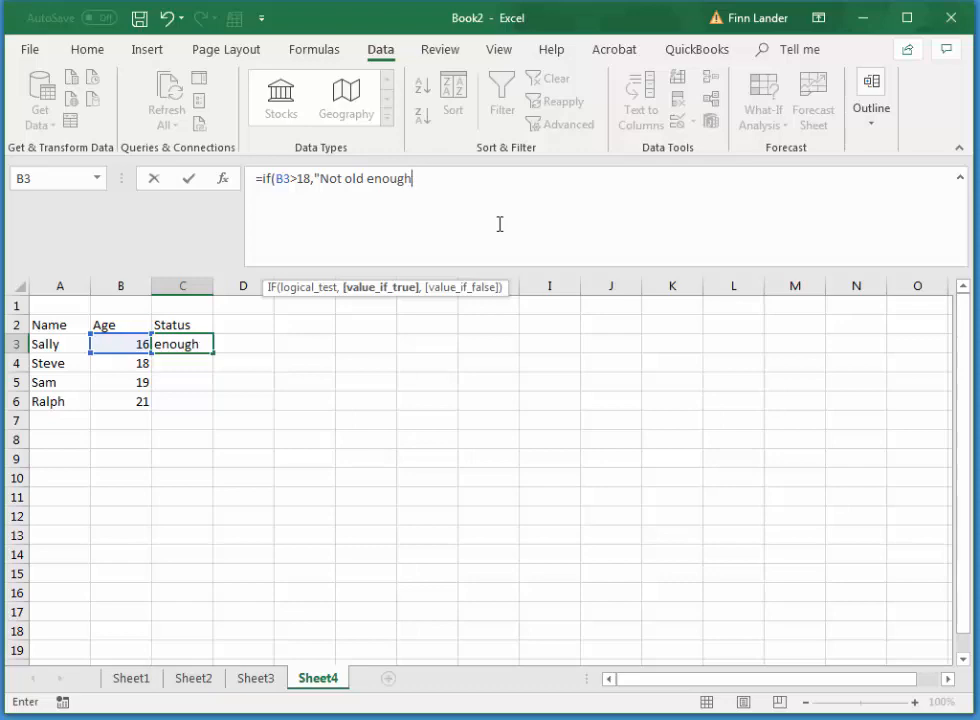
text( to vote )
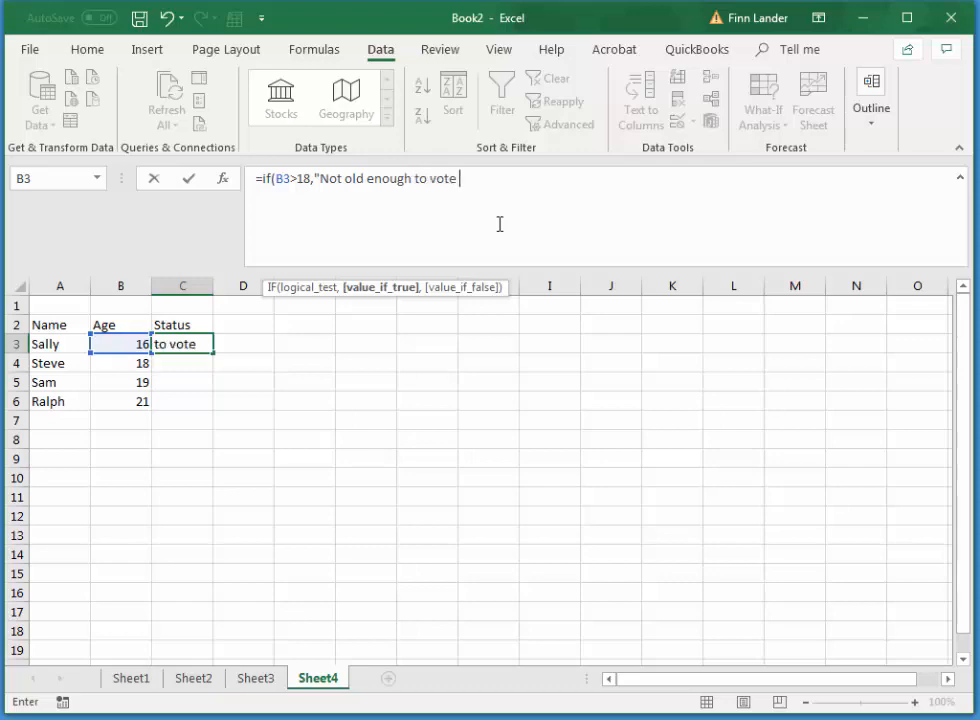
text(or buy beer in )
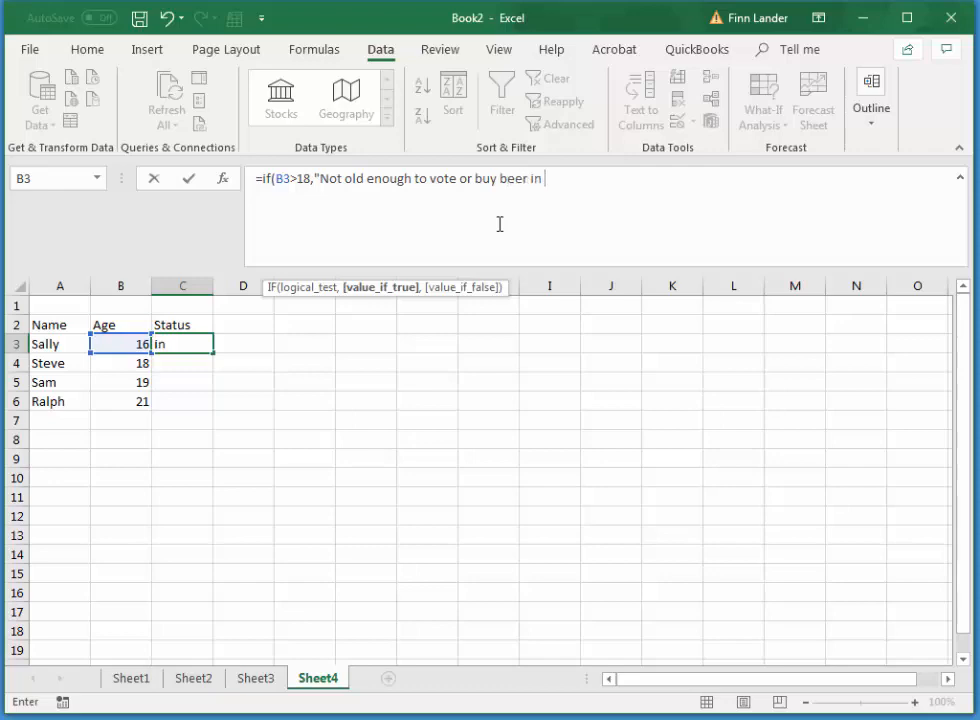
text(BC or WA")
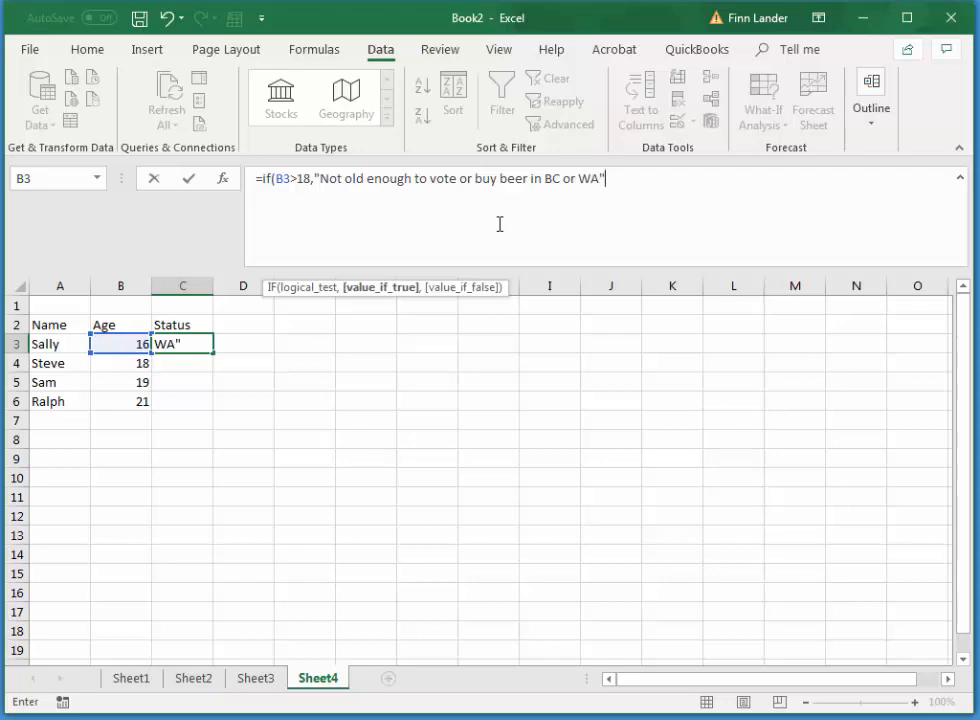
text(,)
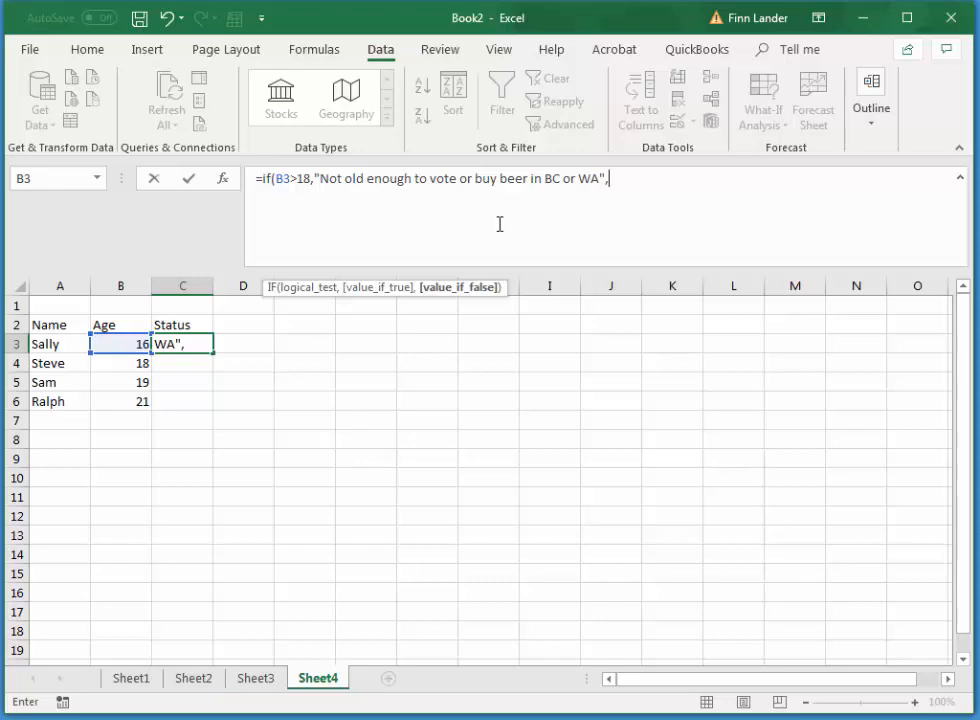
- On a new line of the formula, nest a second IF with the test and(b3>=18,b3<19)
key(alt)
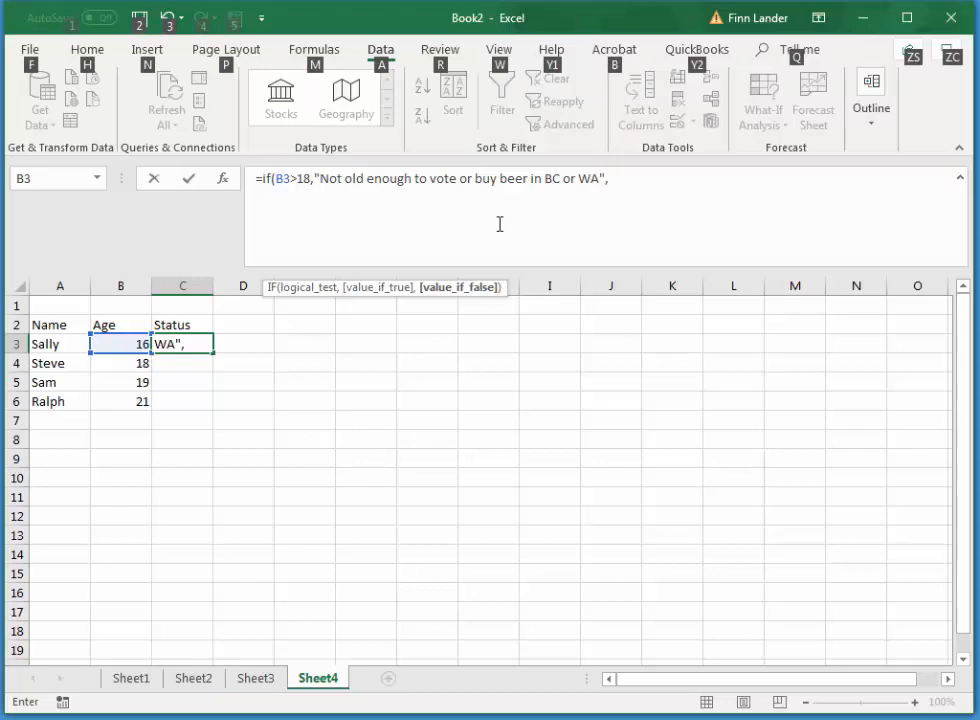
key(alt+Return)
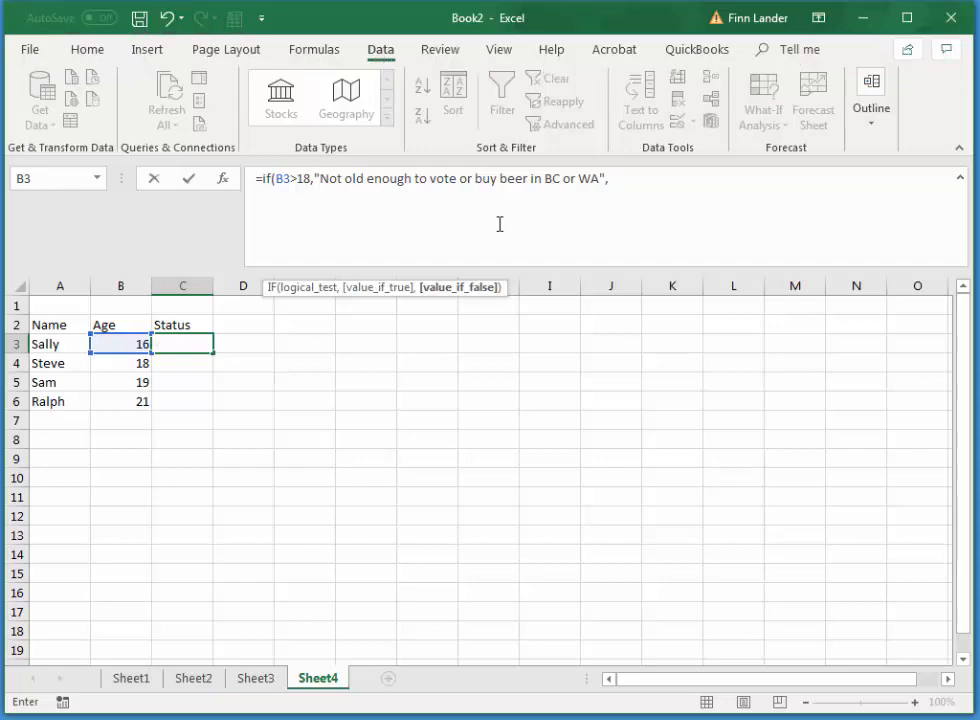
text(if)
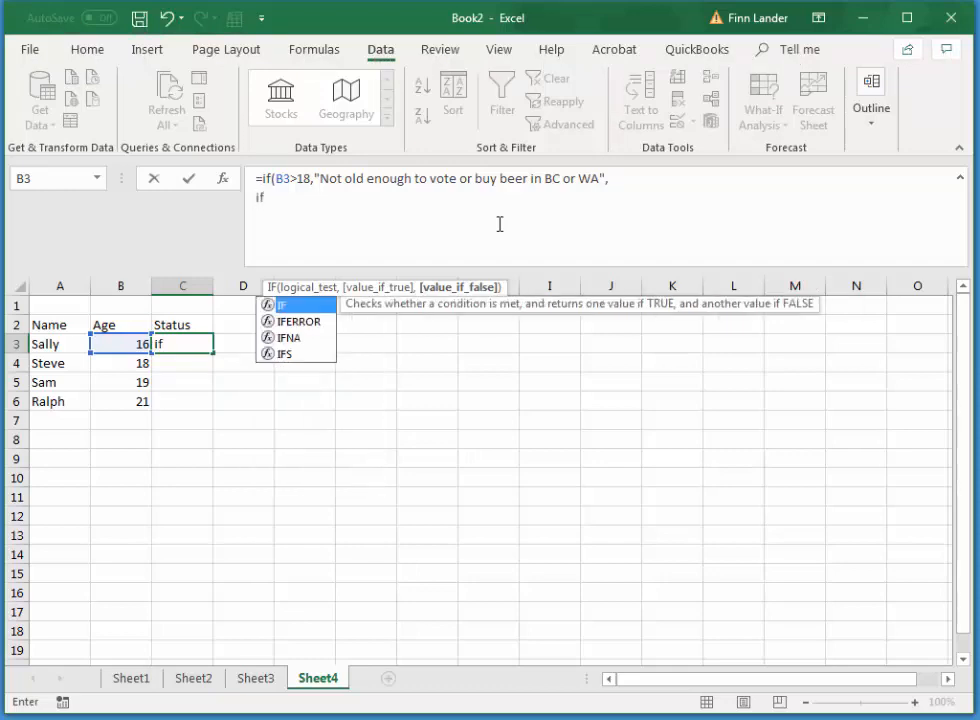
text(()
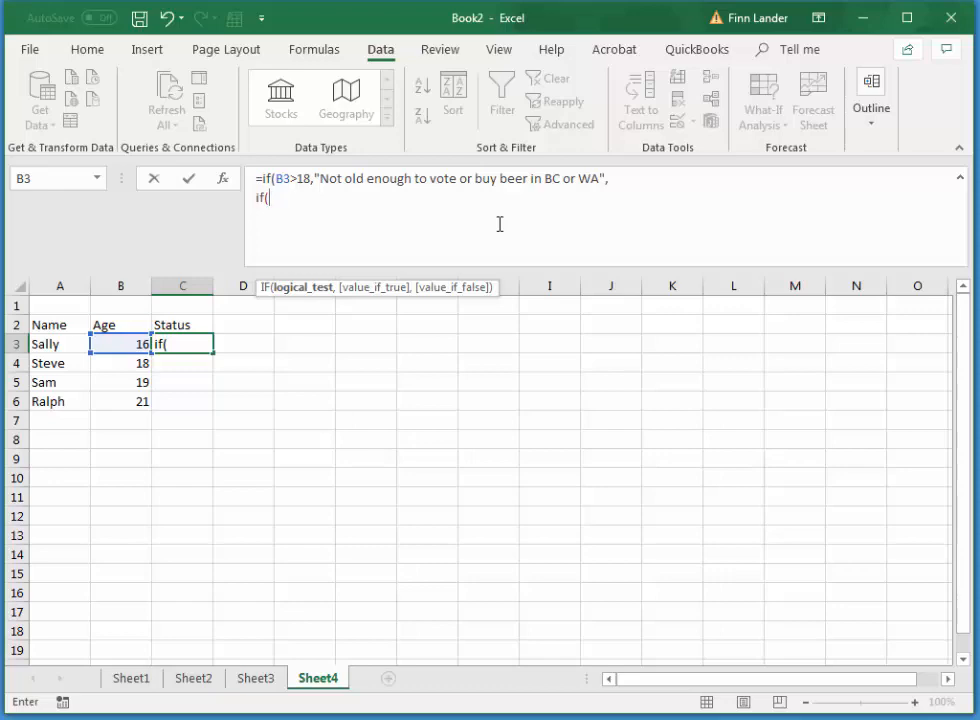
text(b3)
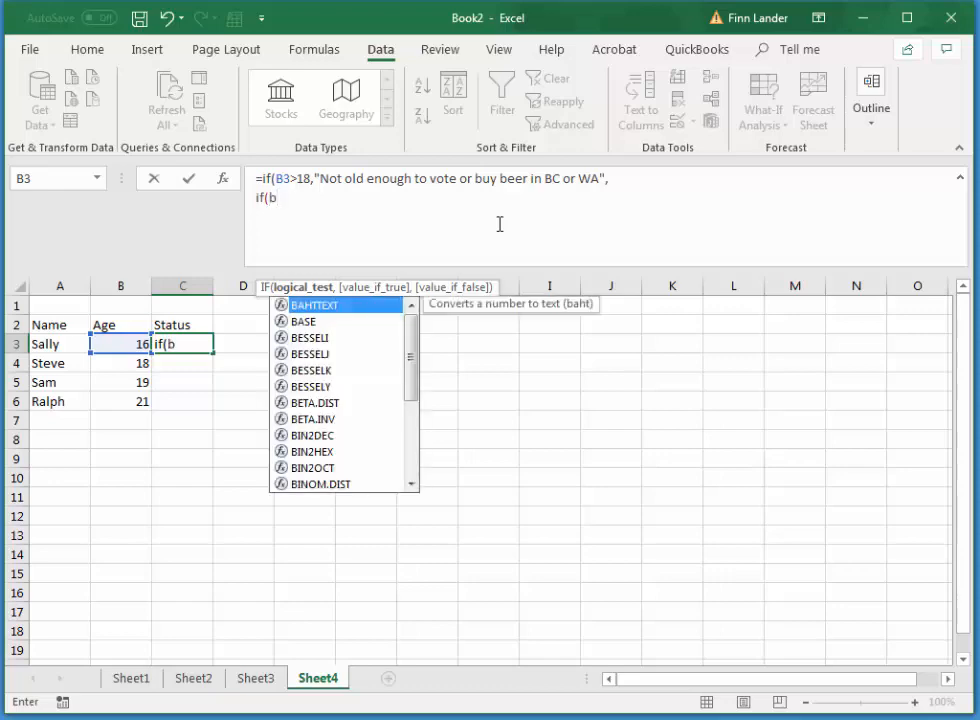
key(BackSpace)
key(BackSpace)
text(and()
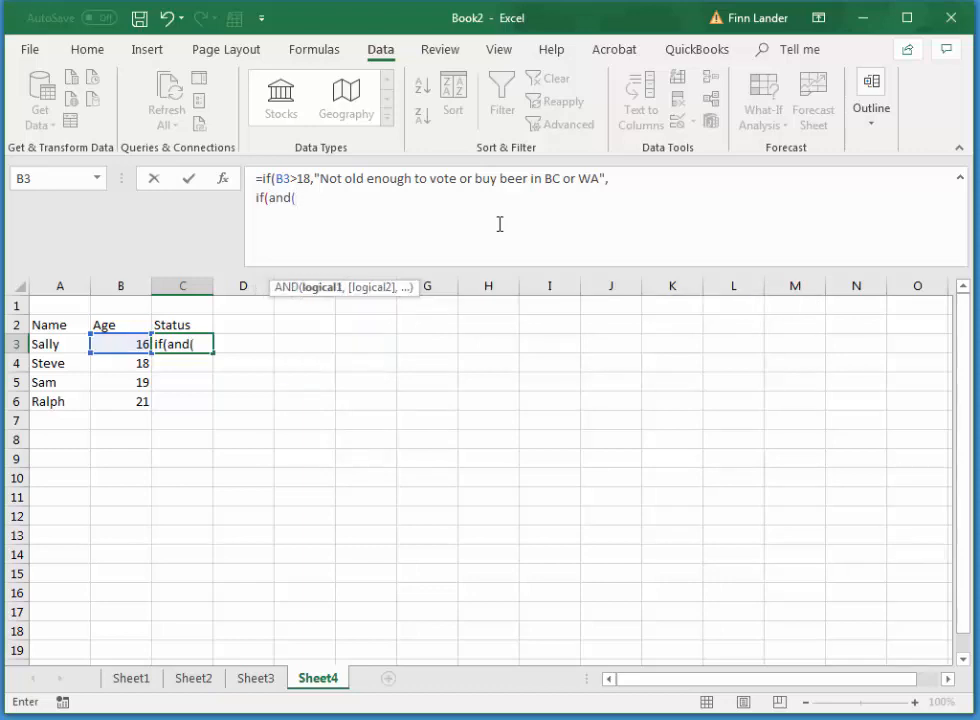
text(b3>)
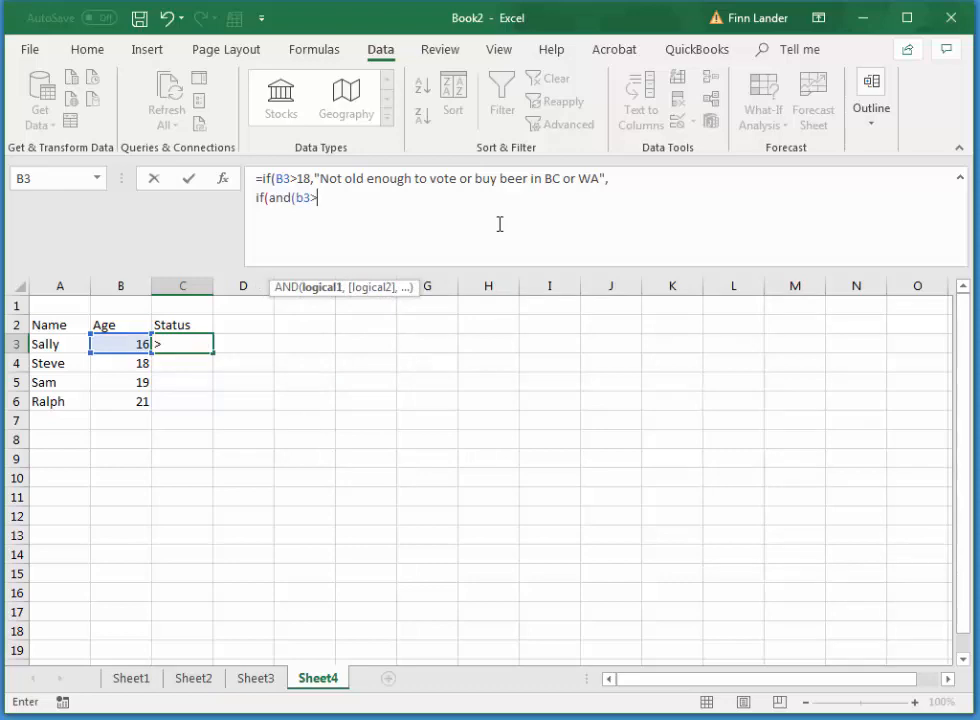
text(=18,)
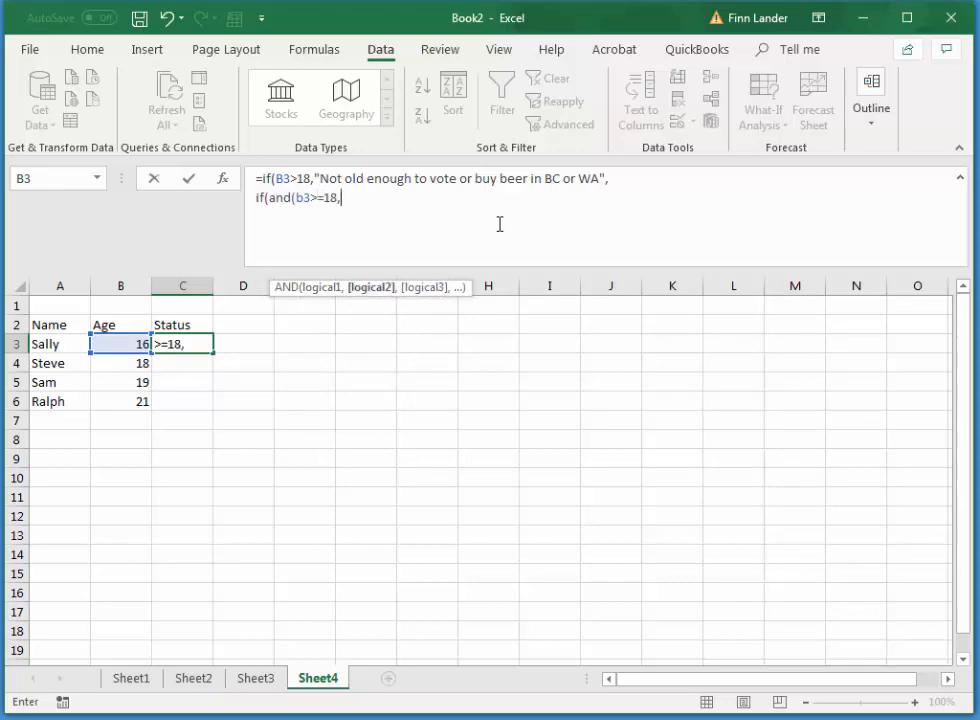
text(b3)
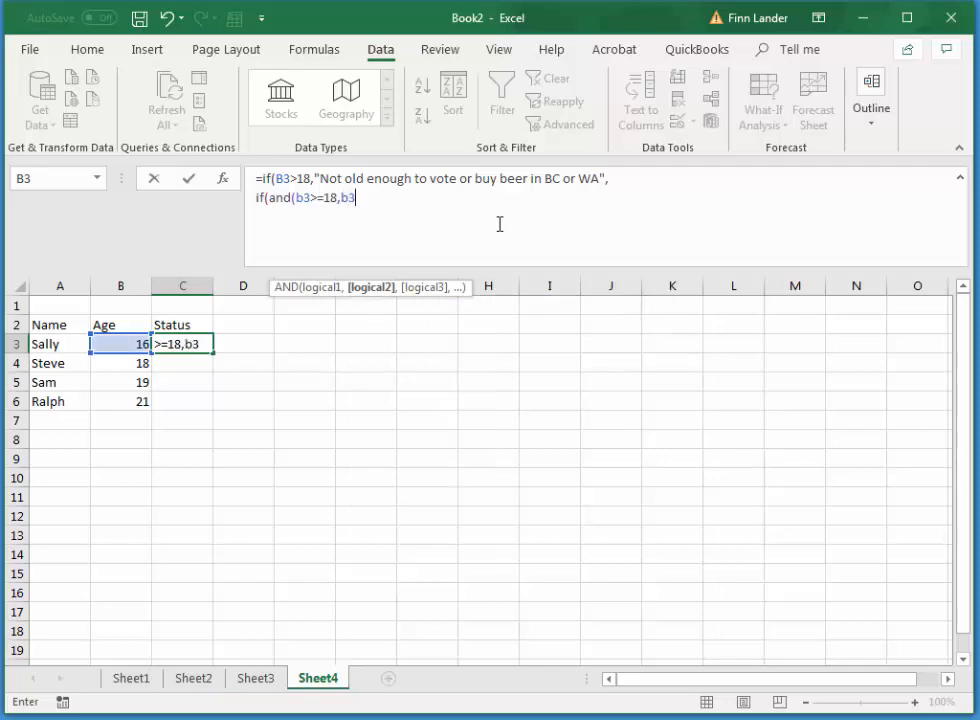
text(<19)
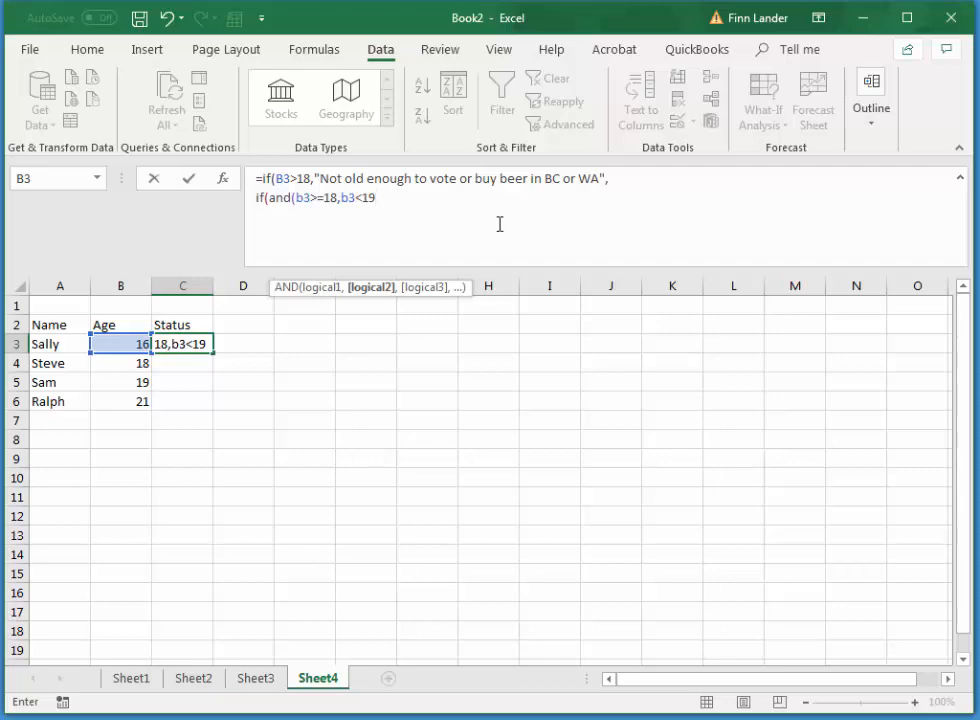
text(),)
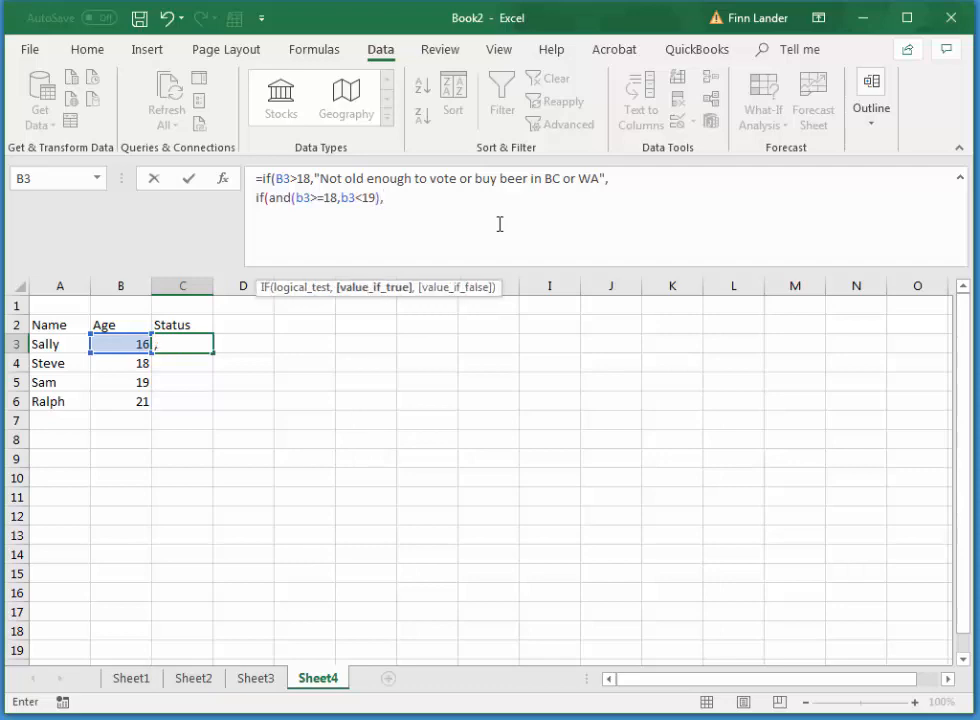
- Enter "Old enough but not to buy beer in BC and WA" as the second IF's value if true
text(")
click(425, 199)
text(Old eno)
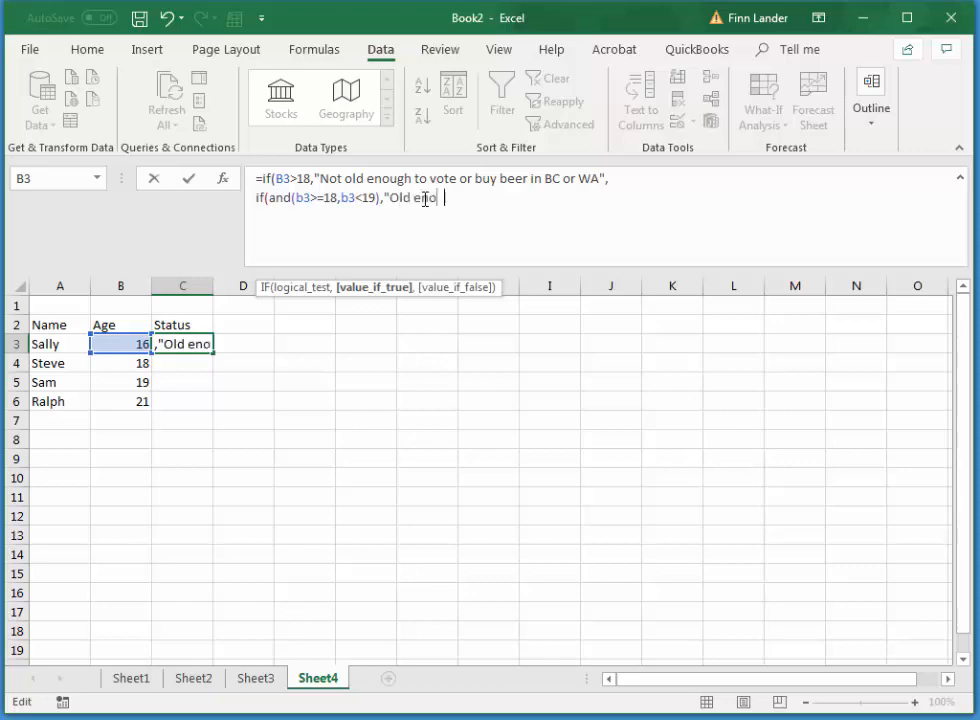
text(ugh but )
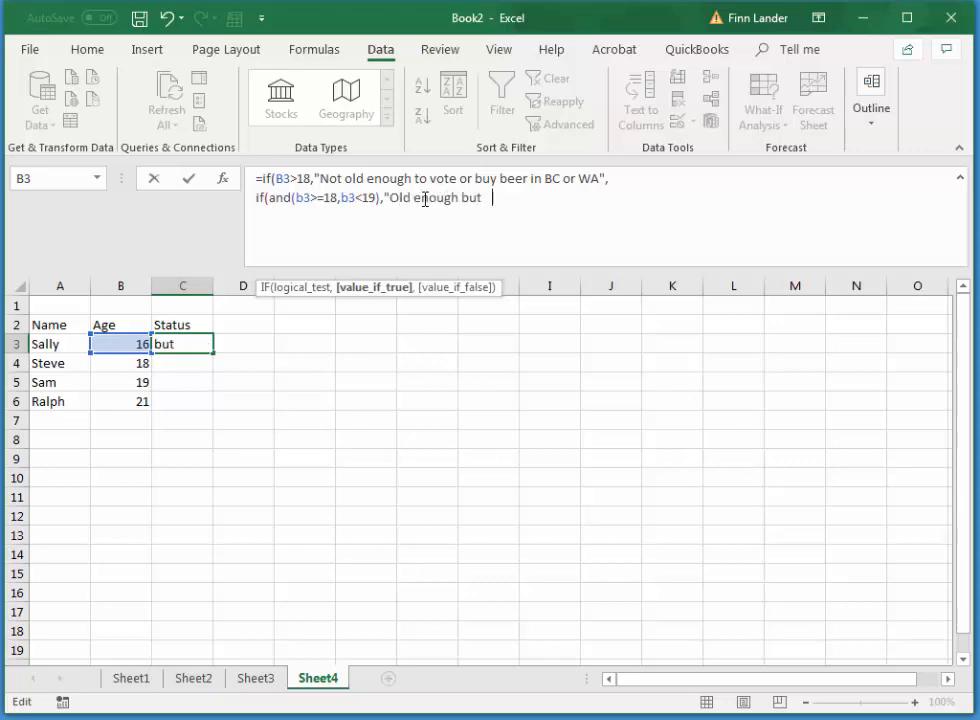
text(not to buy b)
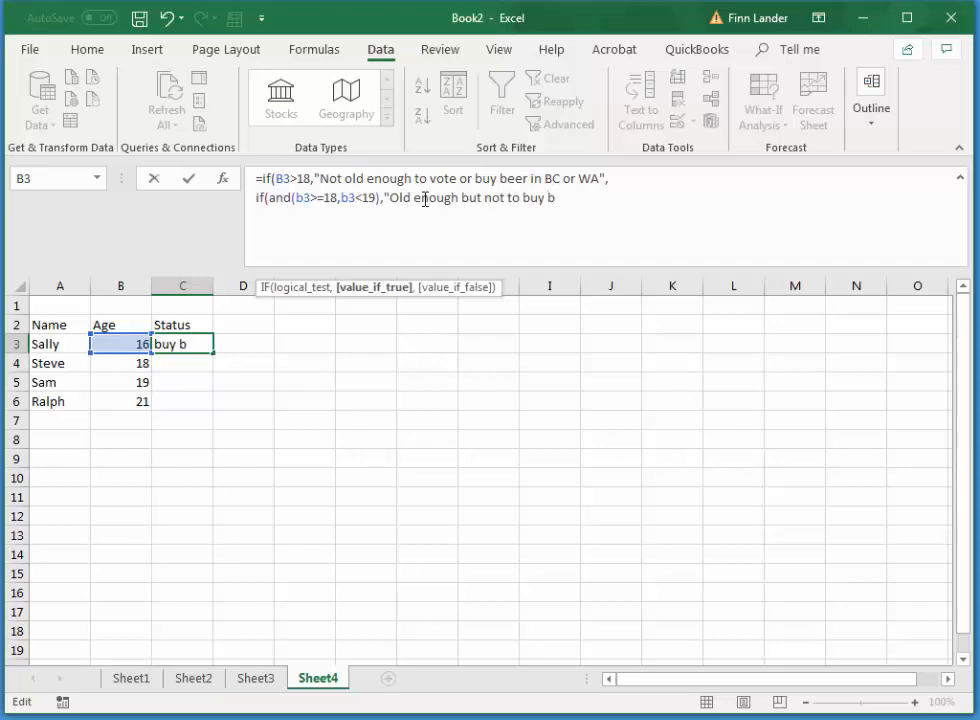
text(eer in BC and WA)
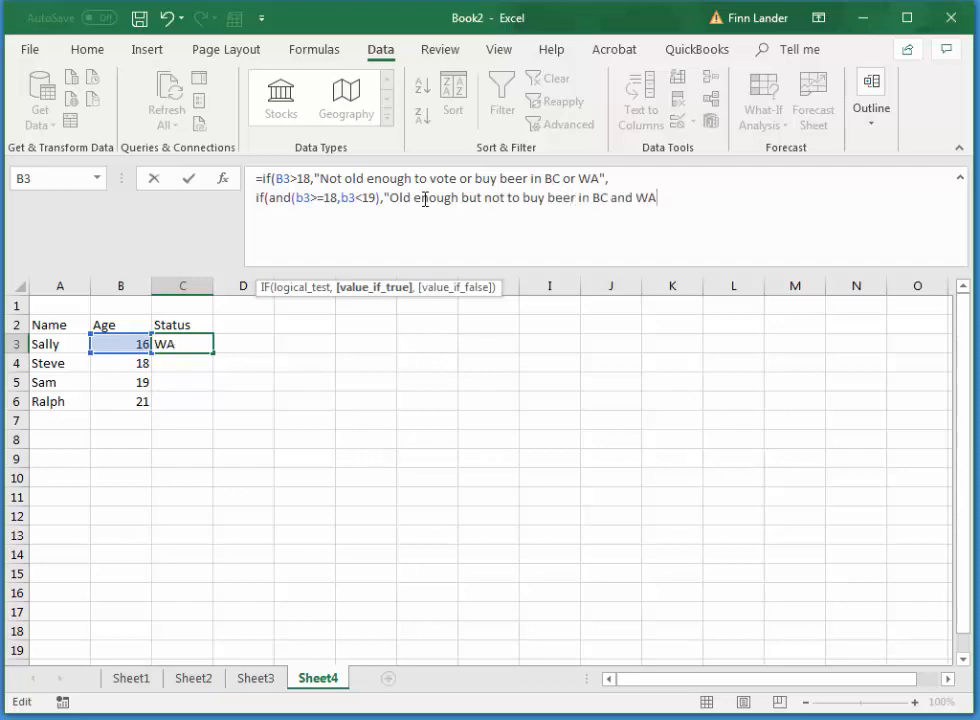
text(",)
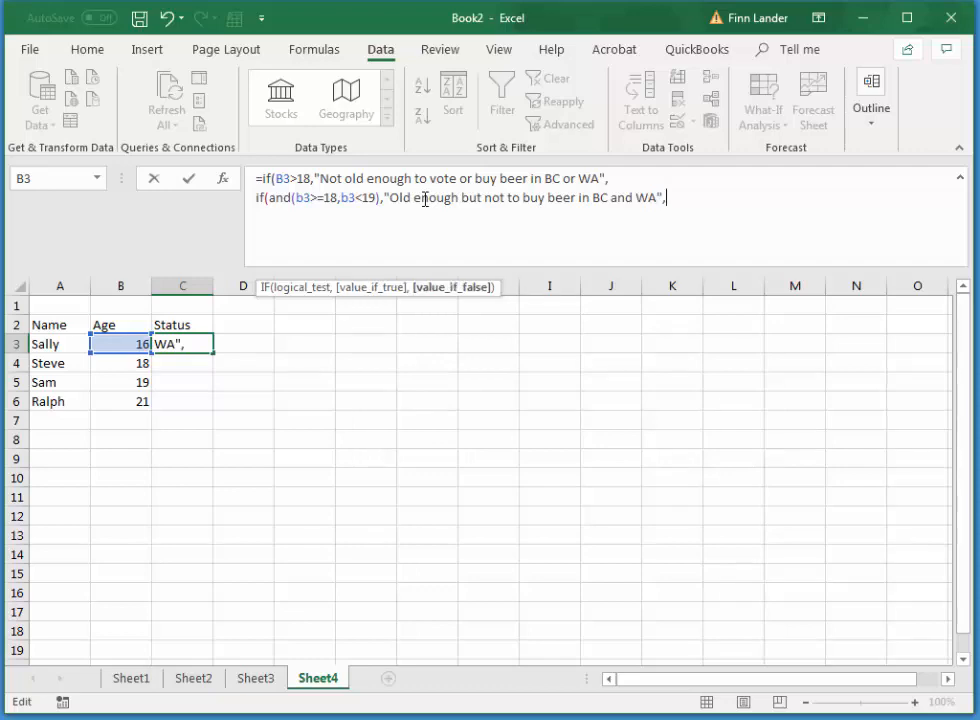
- On a third line of the formula, nest another IF with the test and(b3>=19,b3<21)
key(alt+Return)
text(if(a)
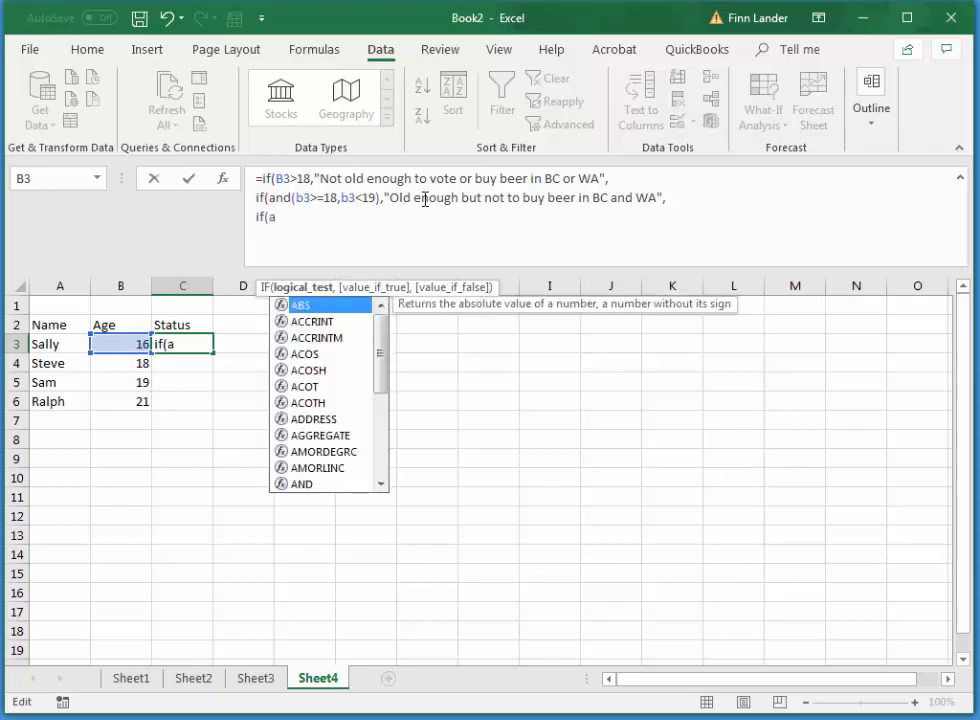
text(nd(b3)
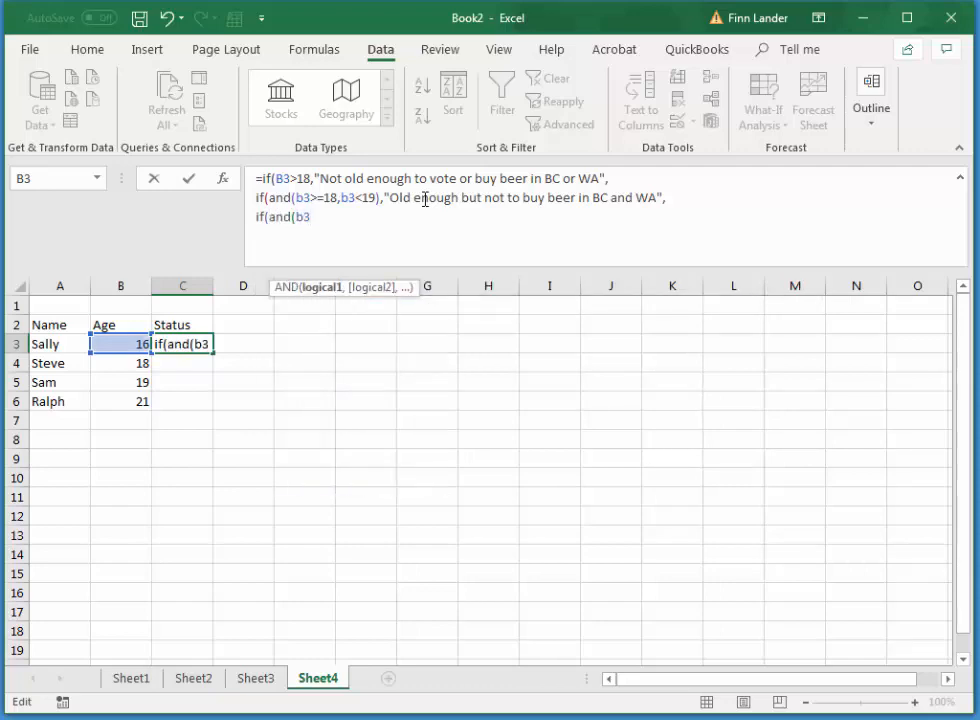
text(>=18,b3<19)
key(BackSpace)
key(BackSpace)
text(=19,)
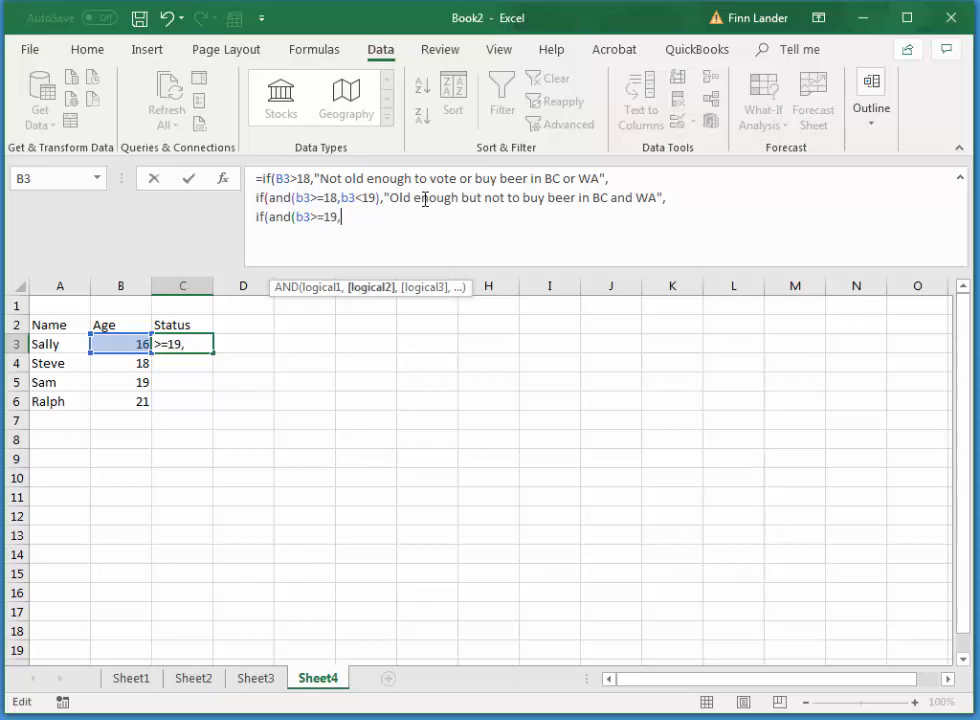
text(b3)
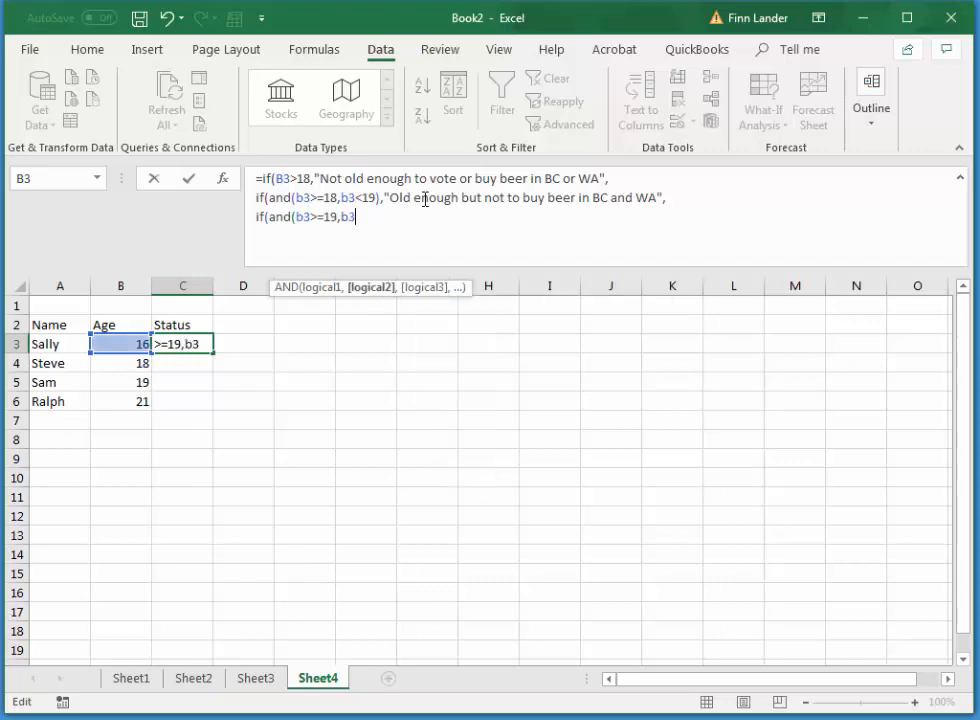
text(<21)
text(),)
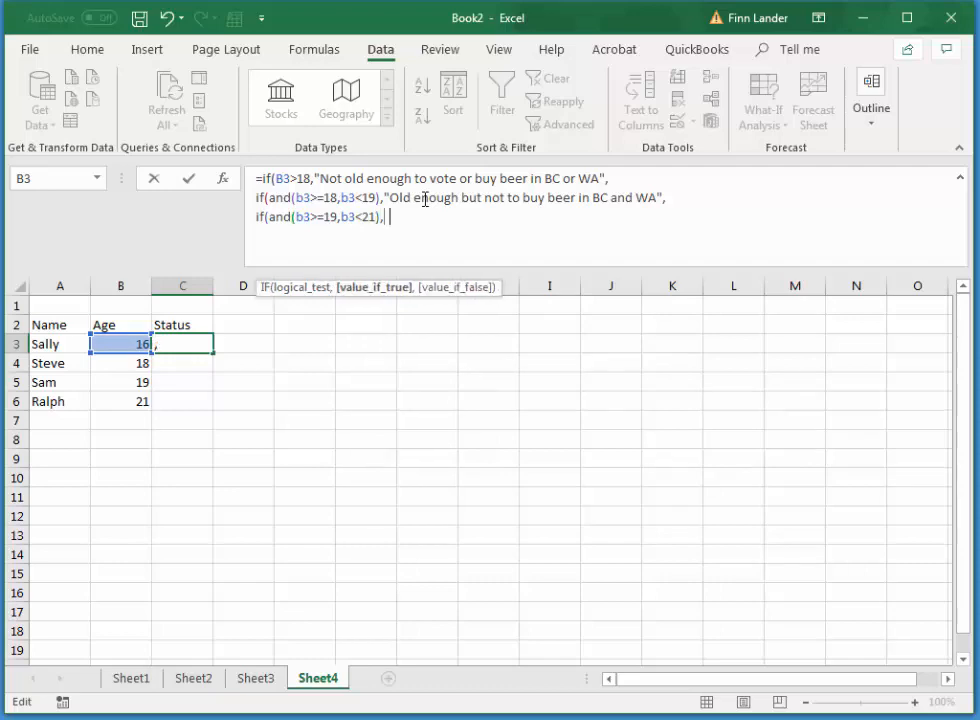
- Enter "Old enough to vote and buy beer in BC but not old enough to buy beer in WA" as the third IF's value if true
text("Old enough)
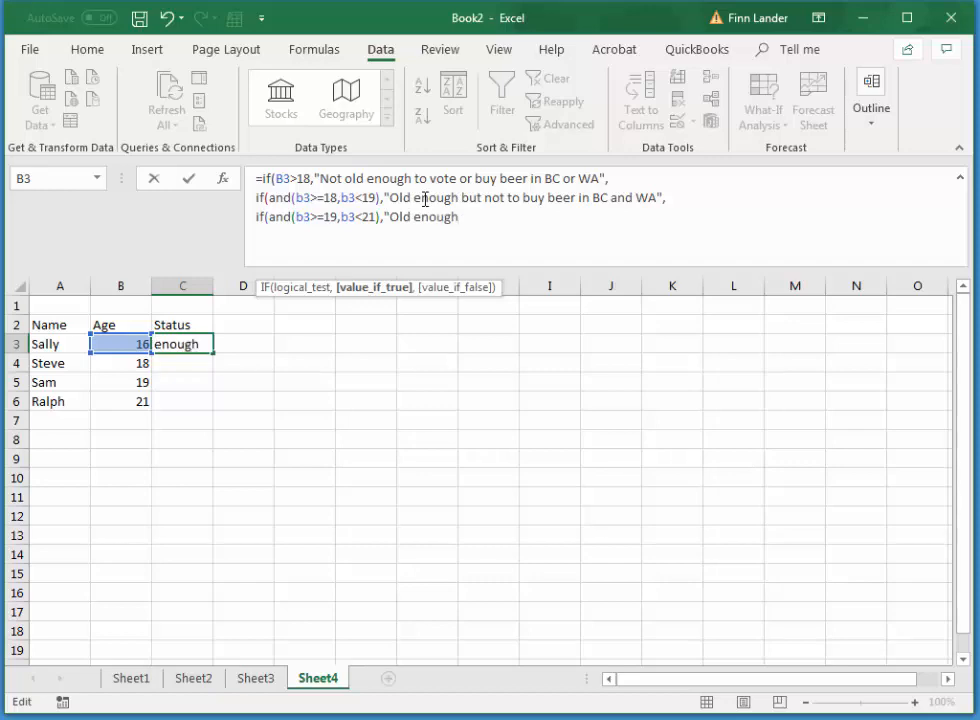
text( to buy b)
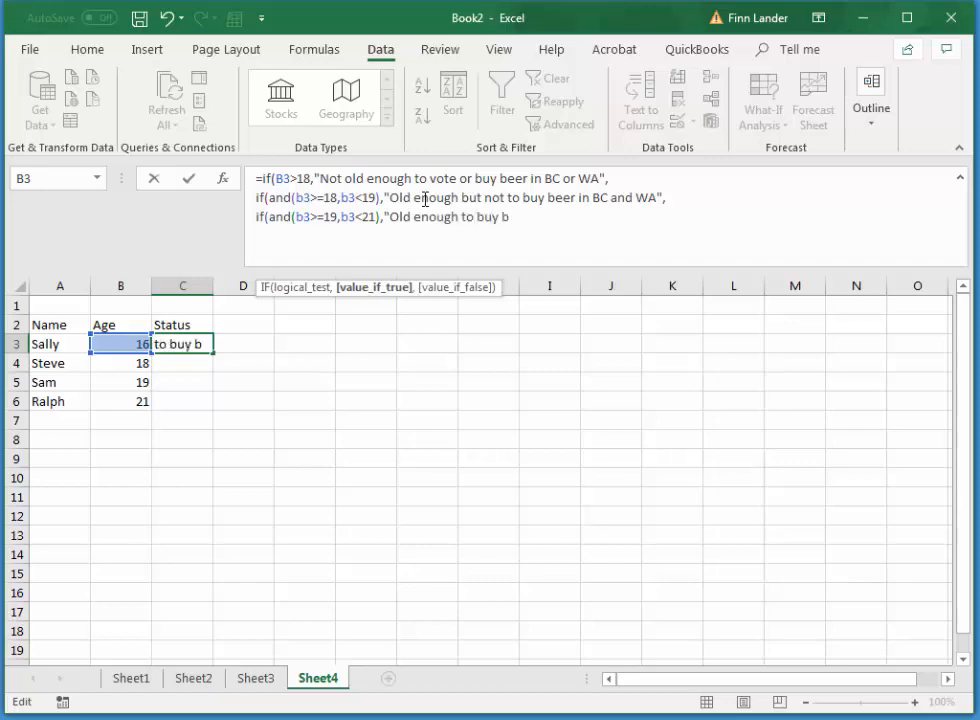
text(eer in)
key(BackSpace)
key(BackSpace)
key(BackSpace)
key(BackSpace)
key(BackSpace)
key(BackSpace)
key(BackSpace)
key(BackSpace)
key(BackSpace)
key(BackSpace)
key(BackSpace)
key(BackSpace)
text(vote and buy)
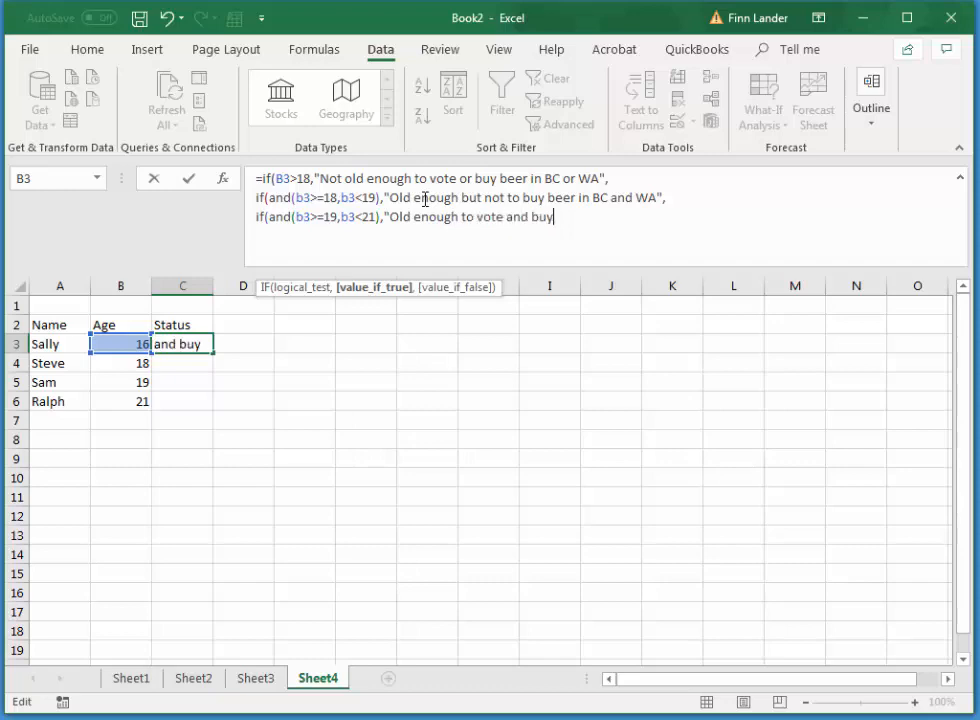
text( beer in B)
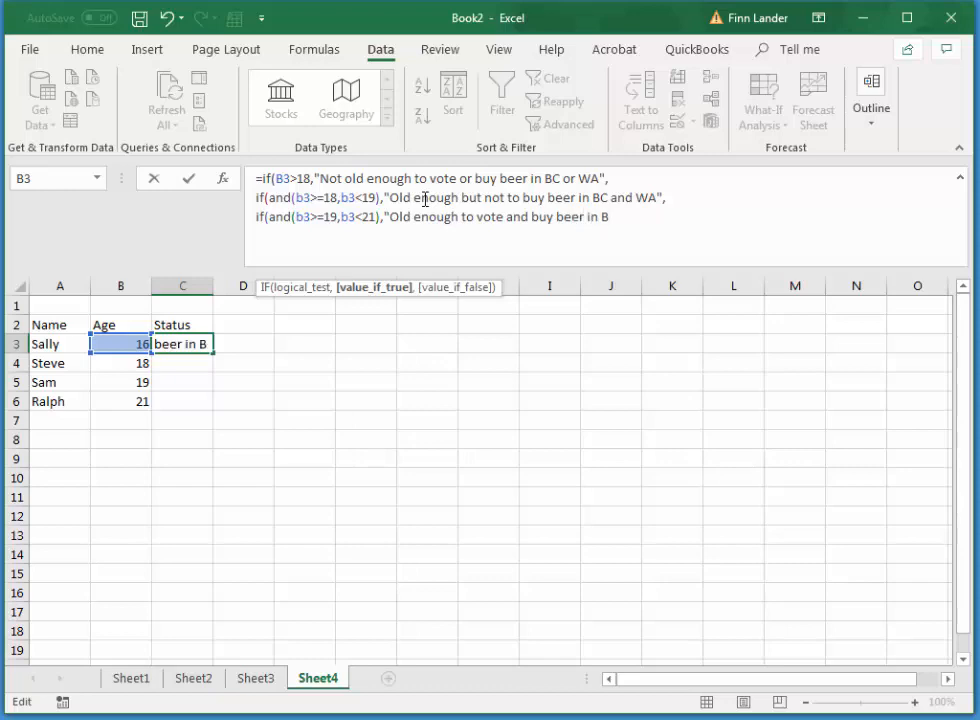
text(C but not )
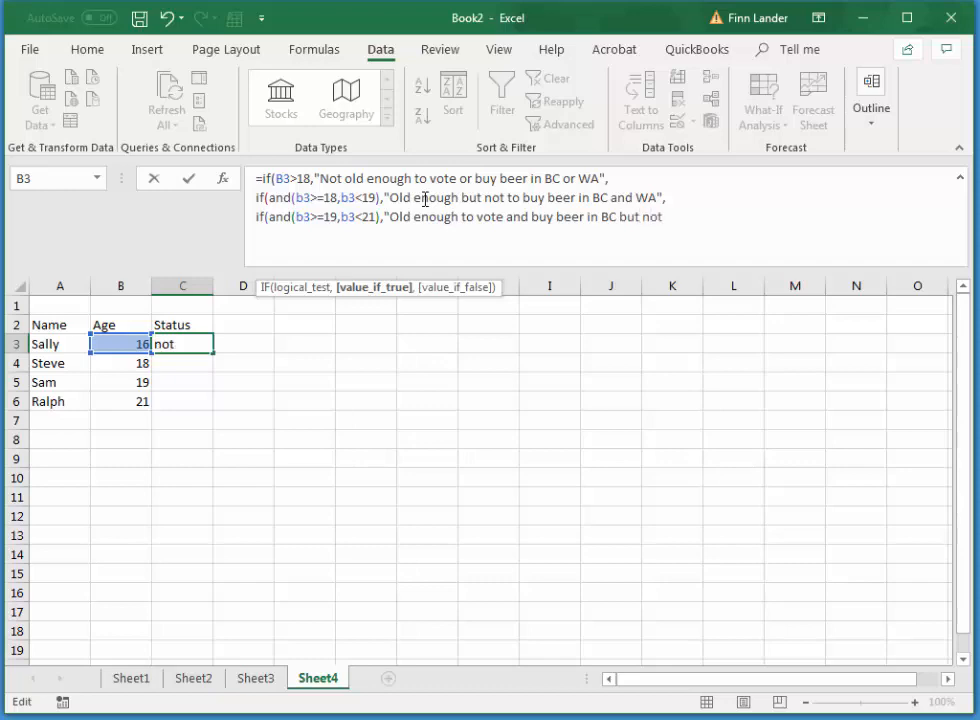
text(old enought)
key(BackSpace)
text(to)
key(BackSpace)
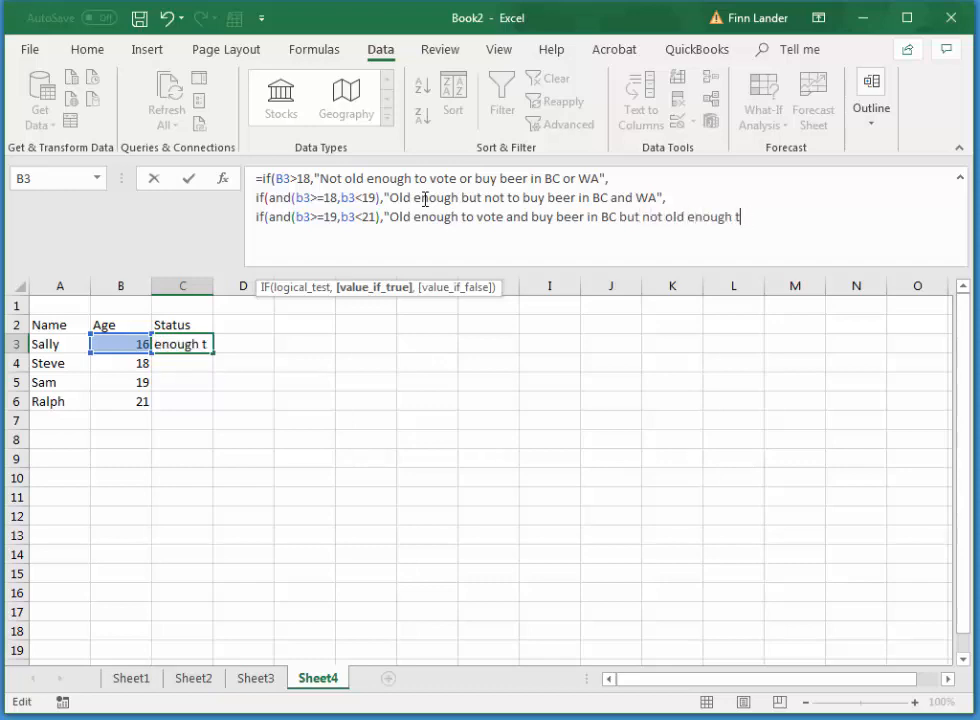
text(o buy be)
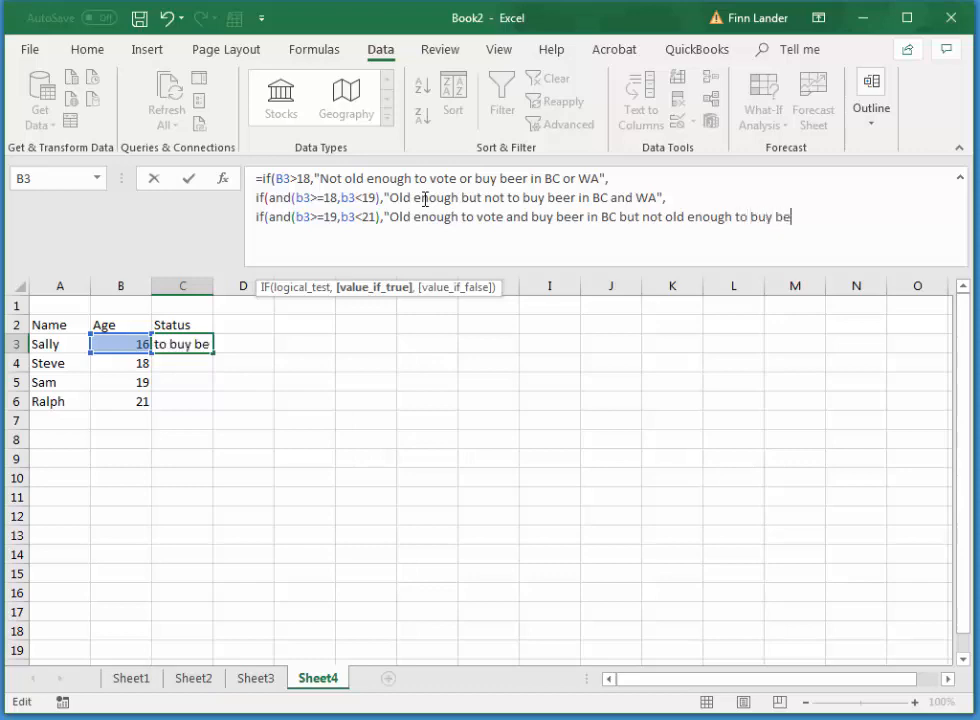
text(er in WA")
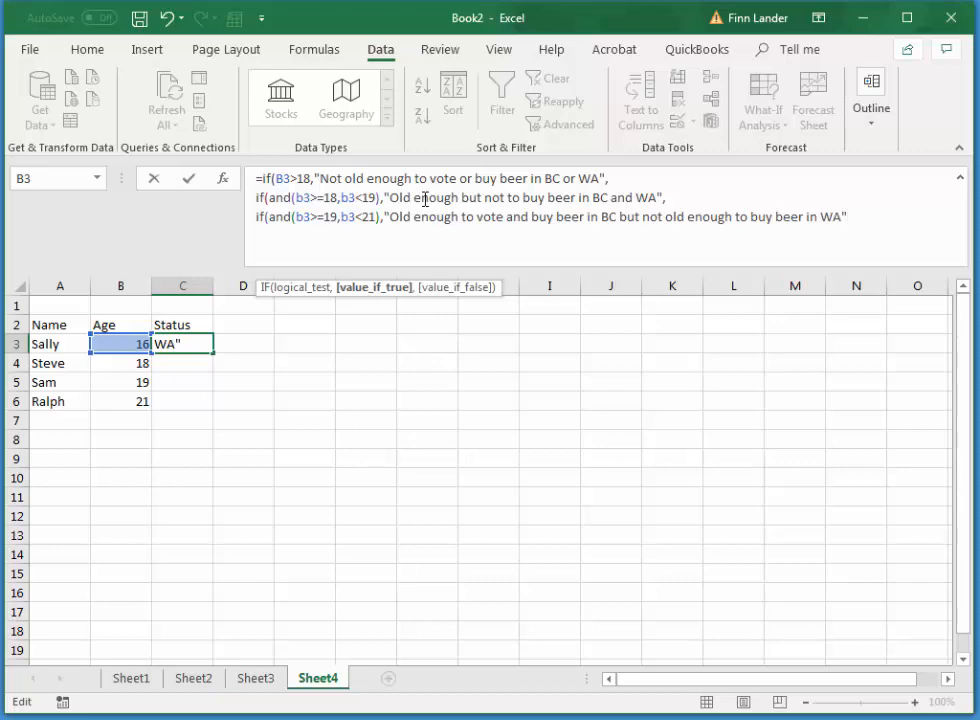
text(,)
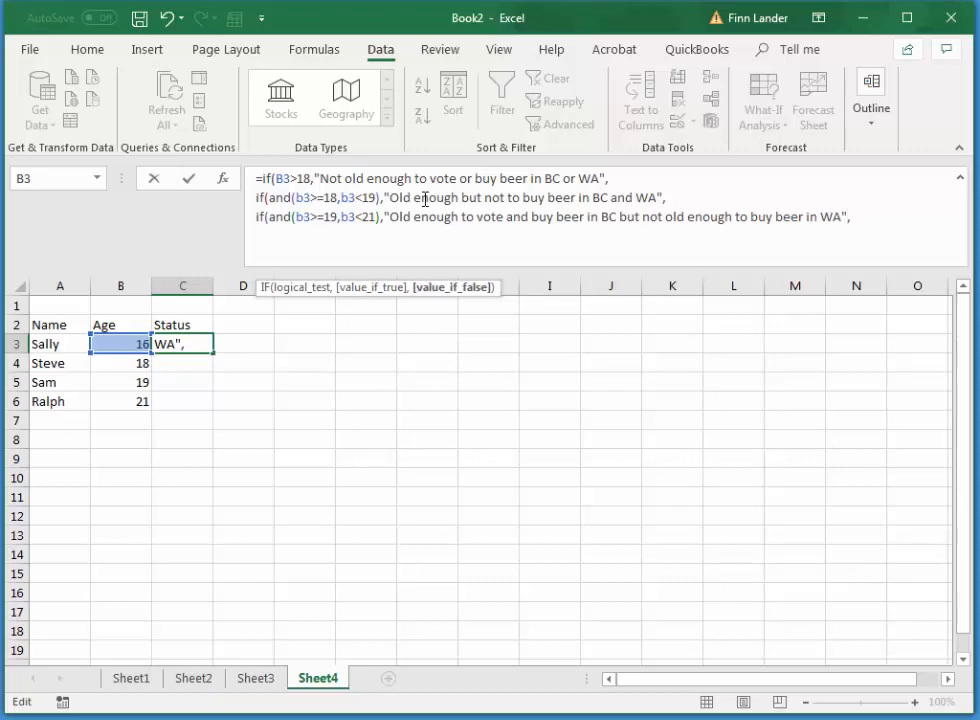
- On a fourth line of the formula, nest another IF with the test b3>=21
key(alt)
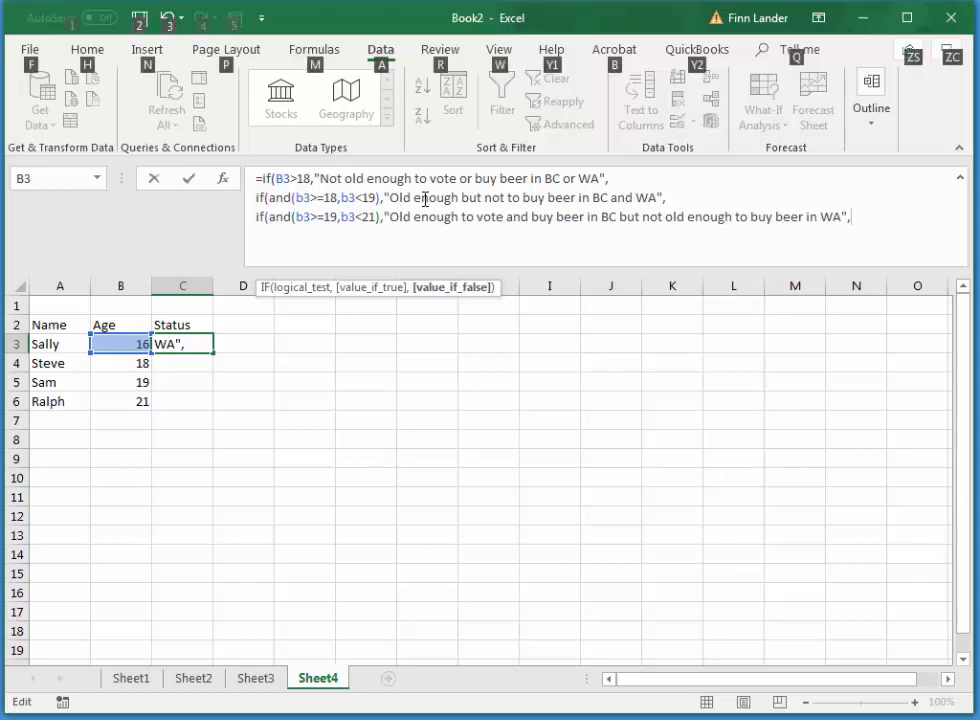
key(alt+Return)
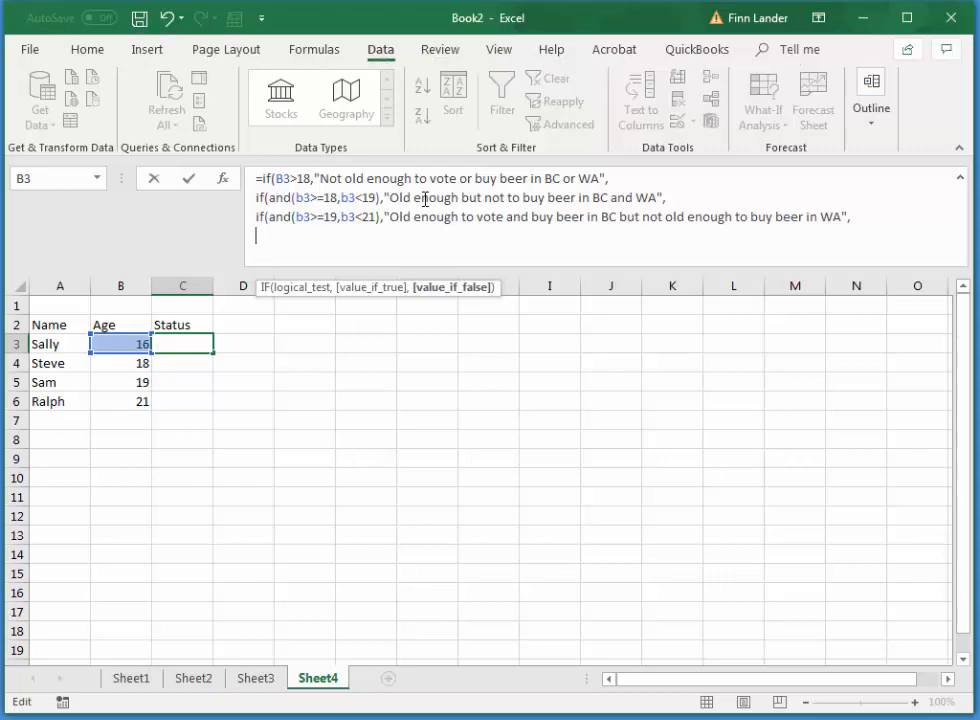
text(if)
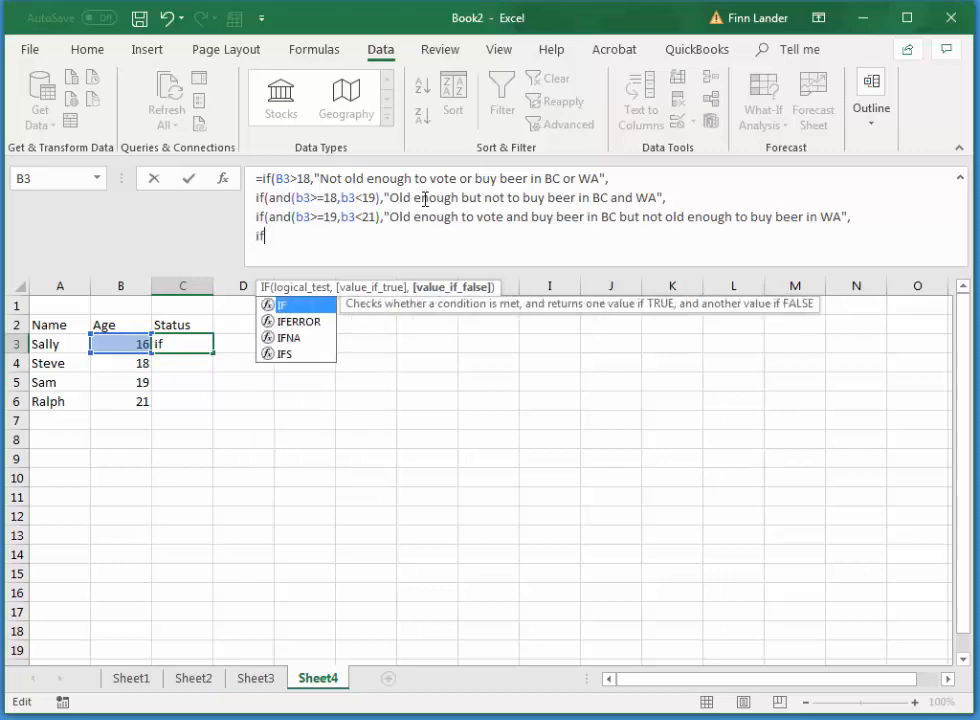
text((b3)
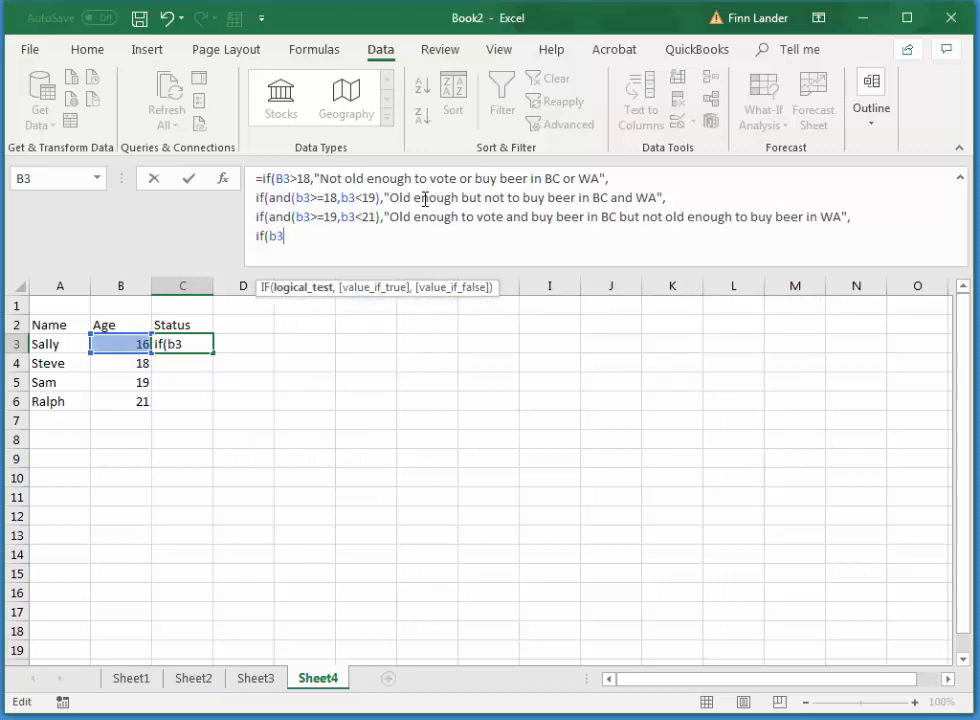
text(>=21),)
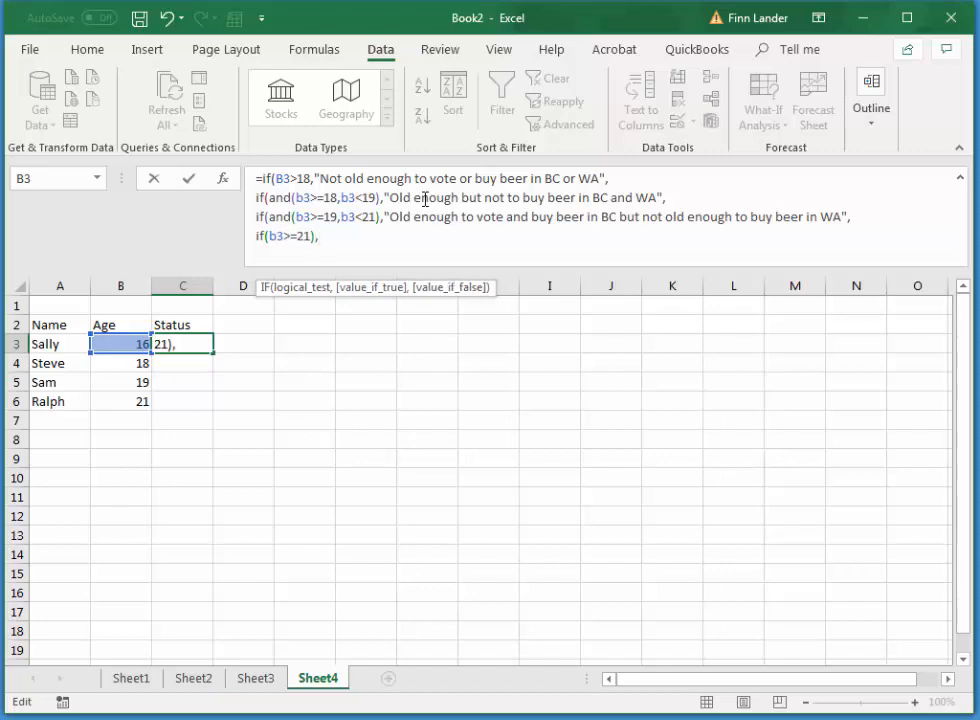
- Enter "Old enough to buy beer and vote in BC and WA" as the fourth IF's value if true
text("Old enough t)
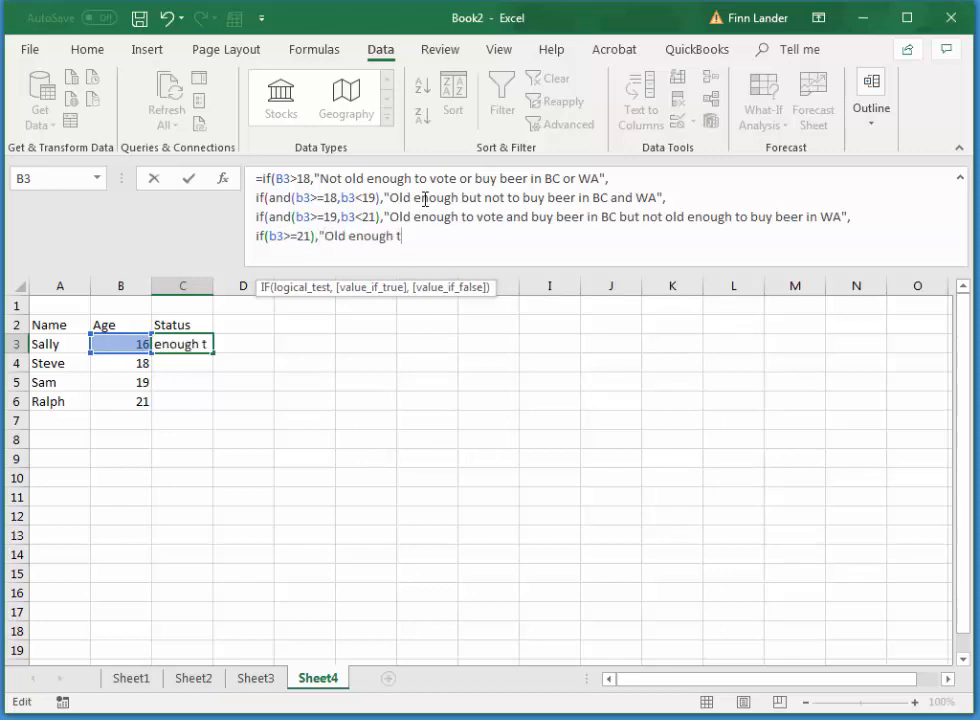
text(o buy )
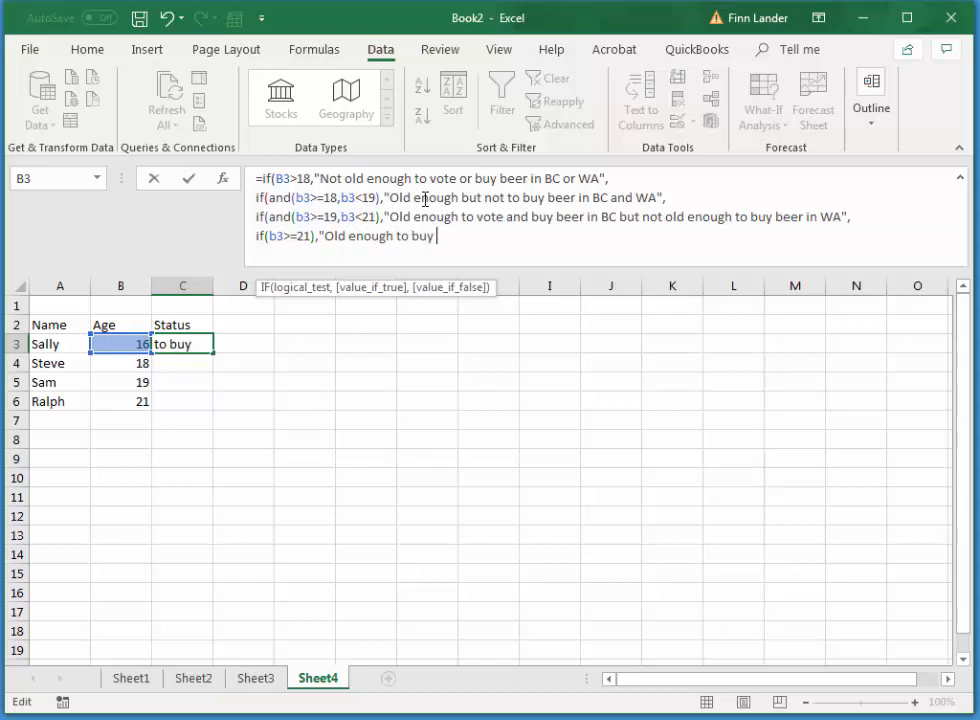
text(beer and vote )
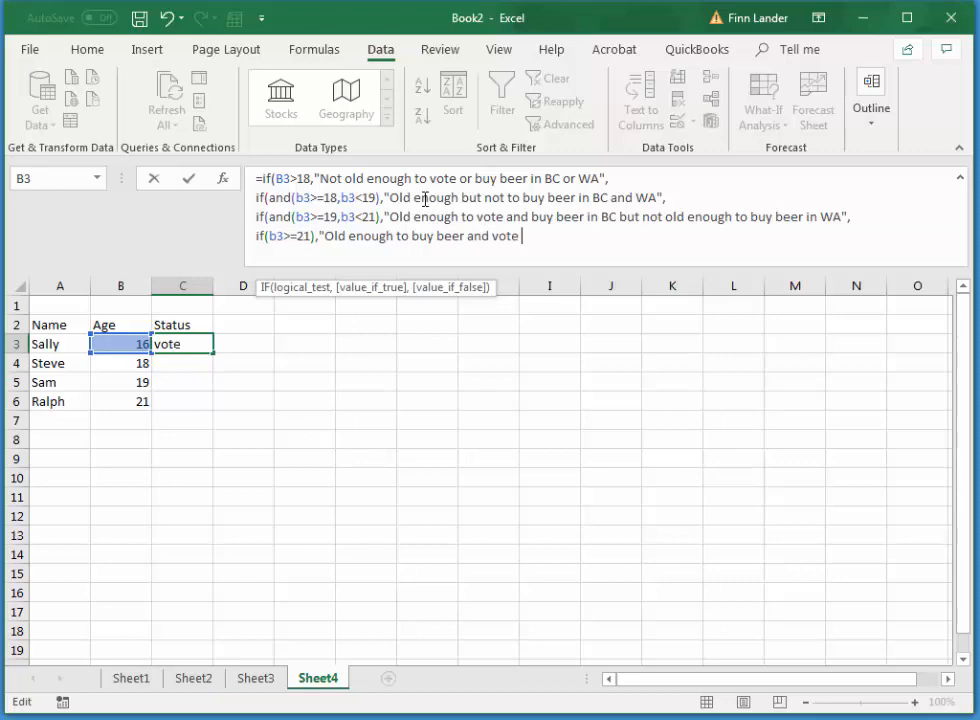
text(in BC and W)
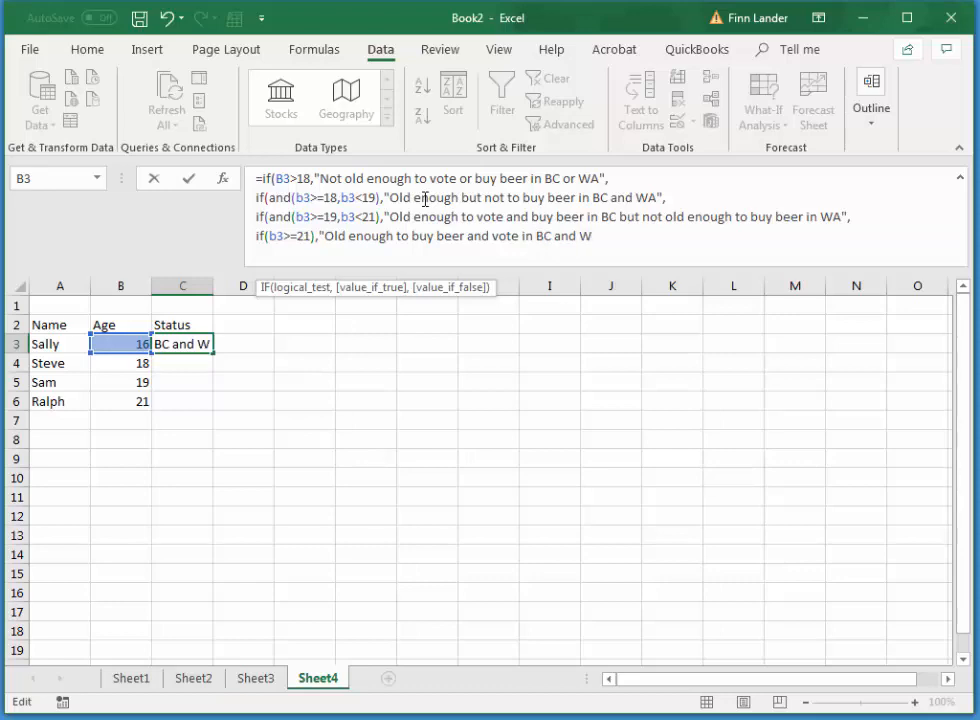
text(A")
- Remove the stray closing parenthesis after 21, close all four IFs with "))))" at the formula's end, and commit the formula
click(315, 237)
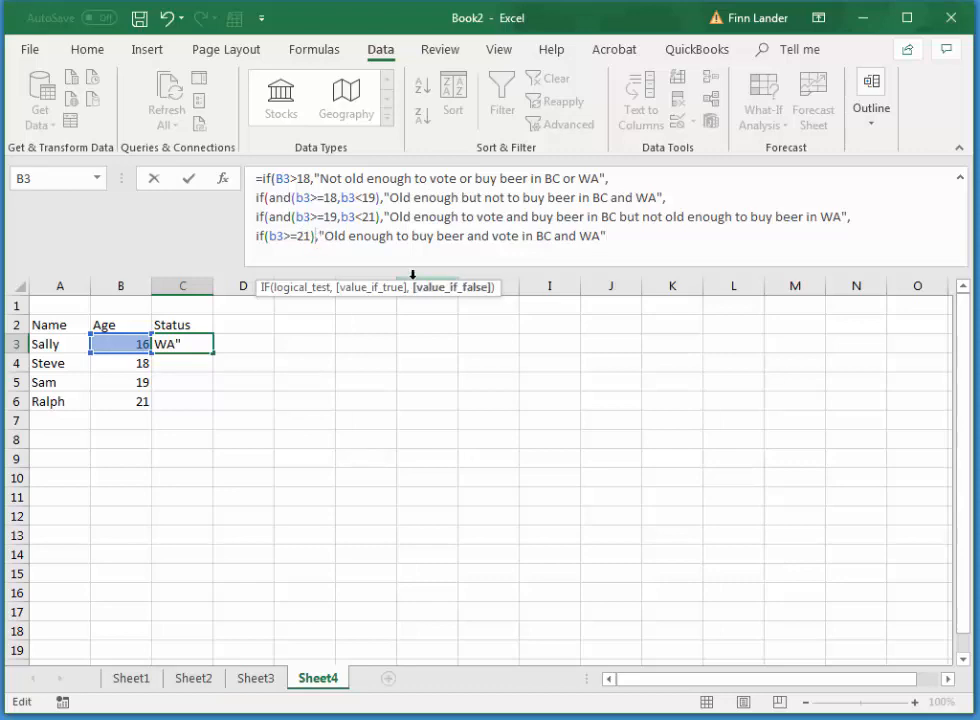
key(BackSpace)
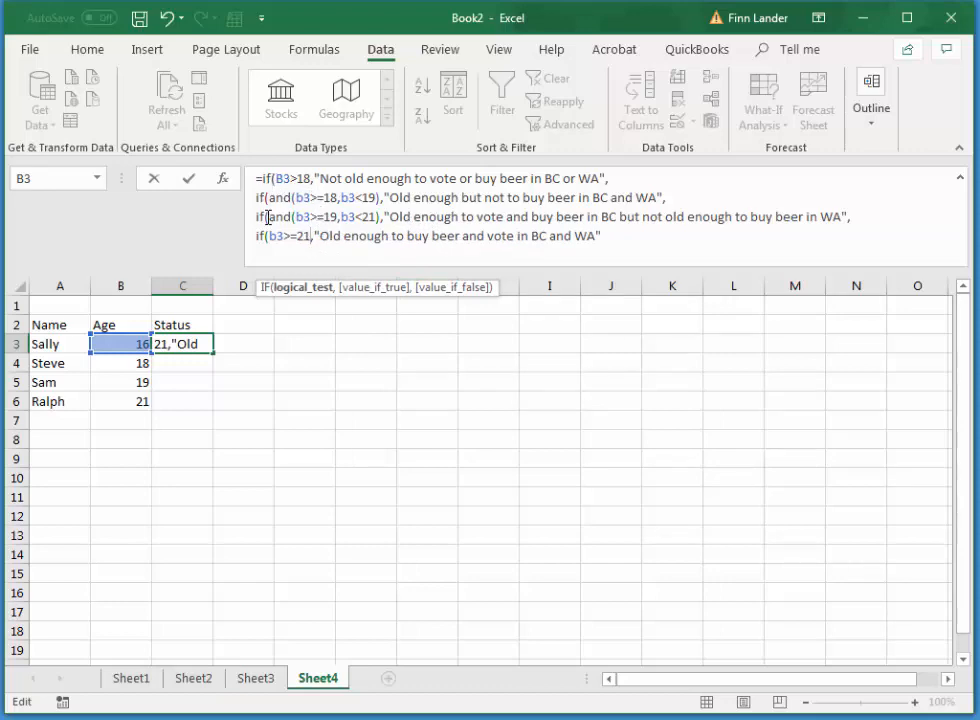
click(695, 259)
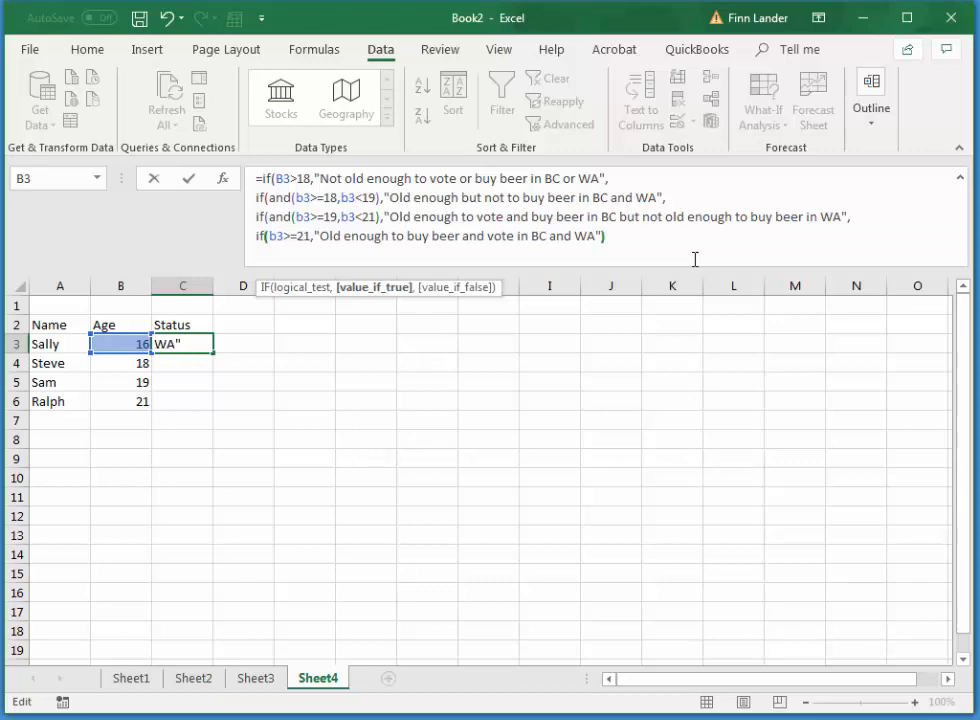
text())
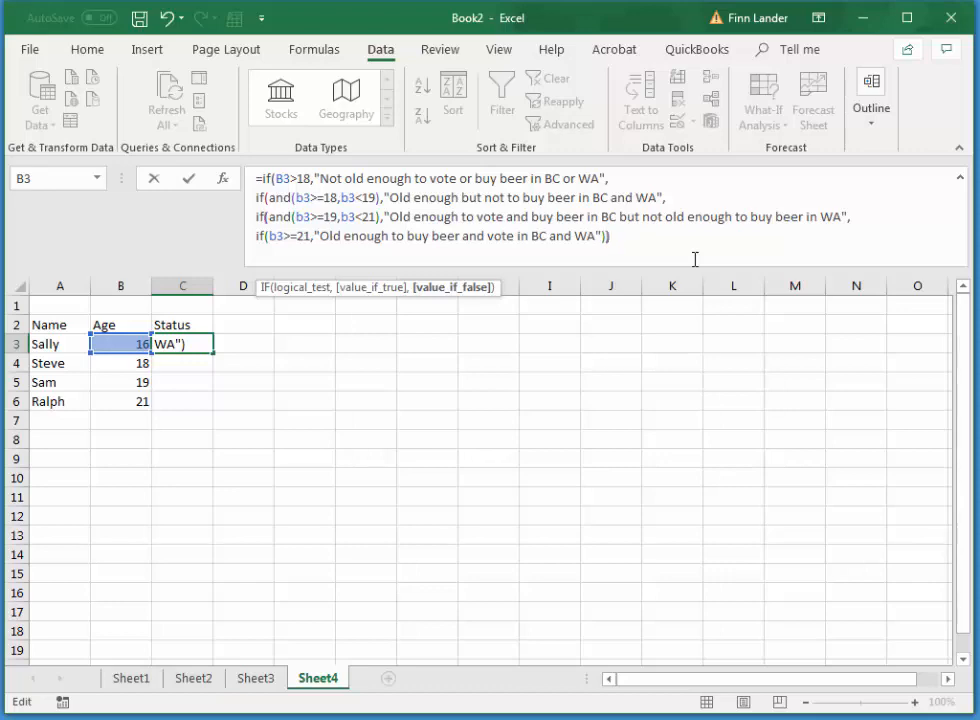
text())))
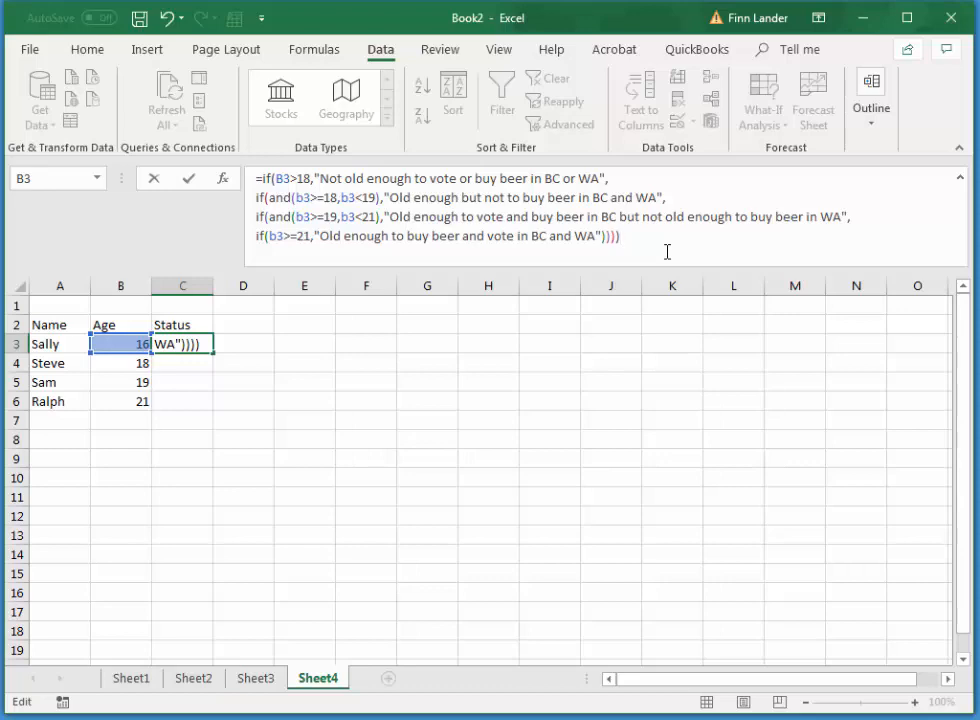
key(Return)
- Correct the first IF's test in C3 to B3<18 and commit the formula
key(Up)
click(486, 258)
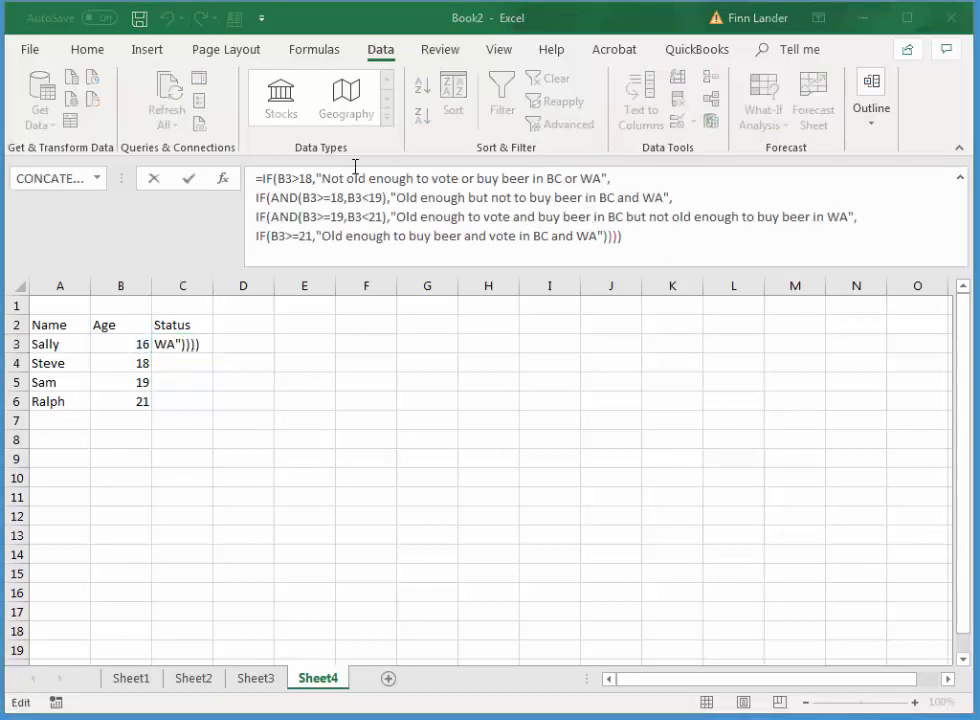
click(302, 178)
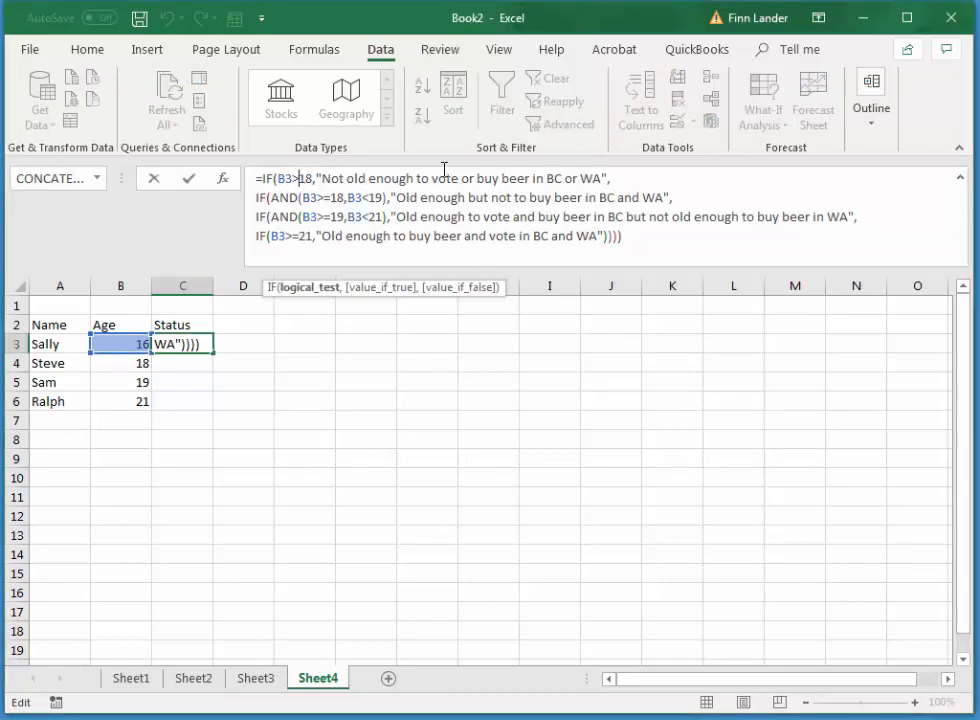
key(BackSpace)
text(<)
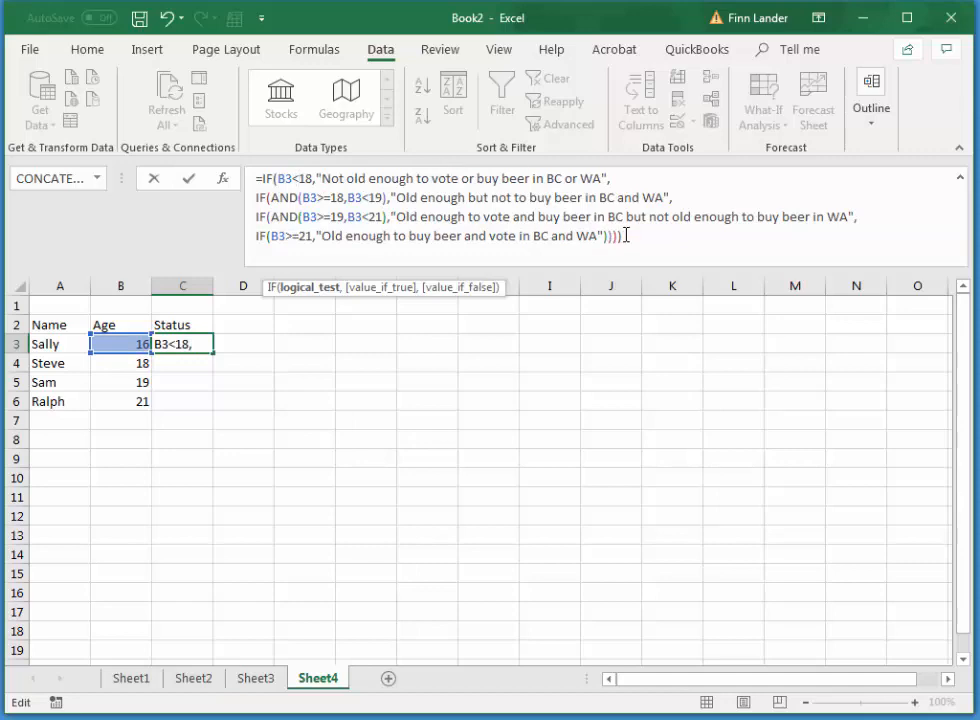
click(680, 241)
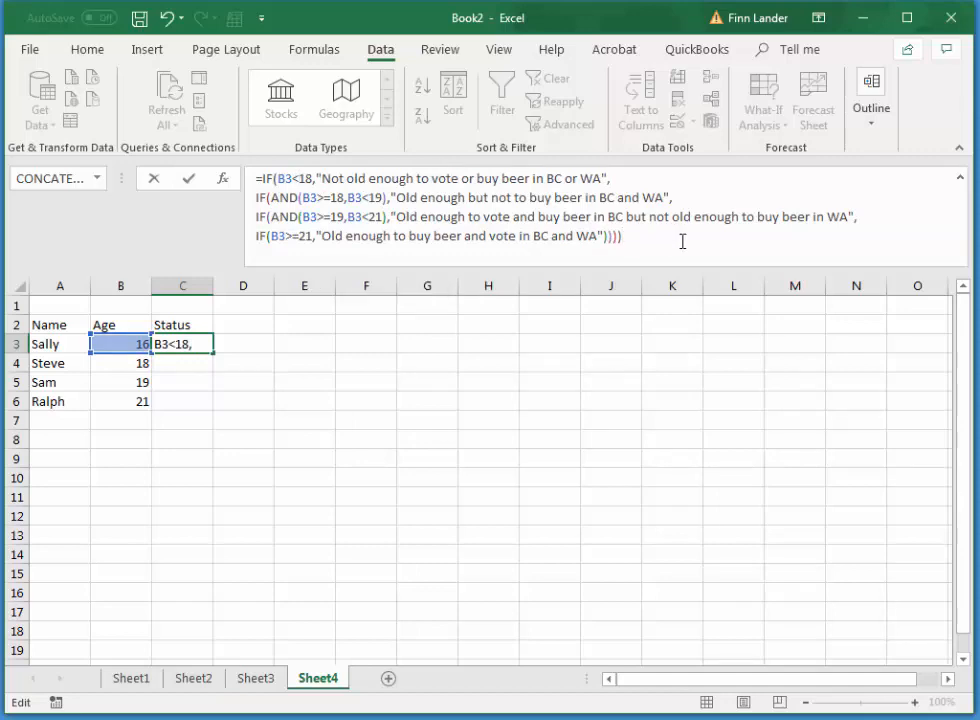
key(Return)
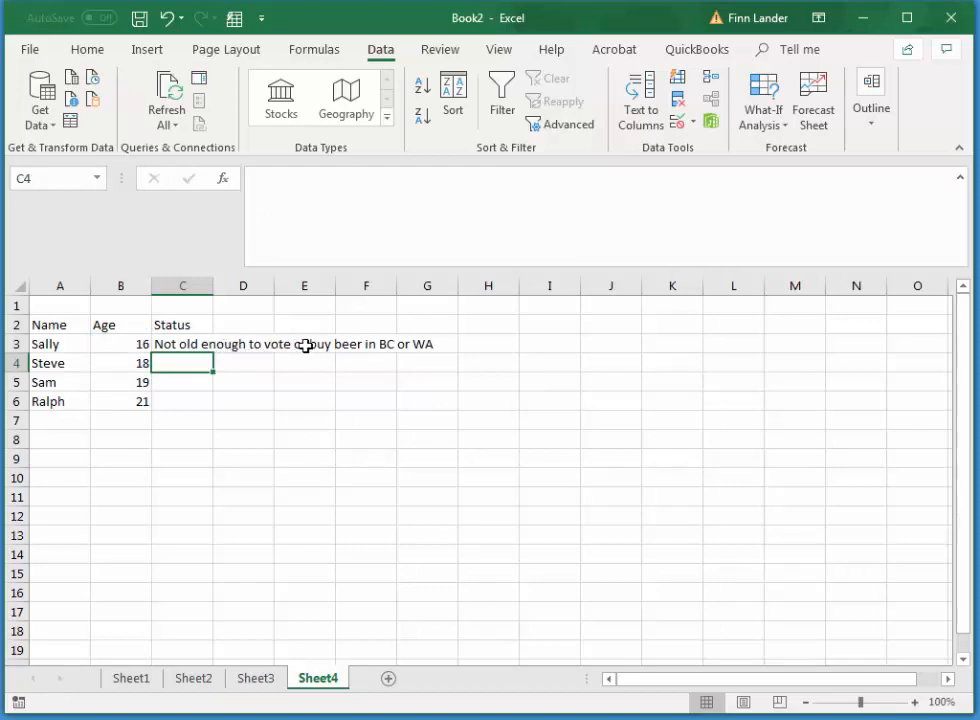
- Fill the C3 status formula down one row at a time through C6
click(190, 343)
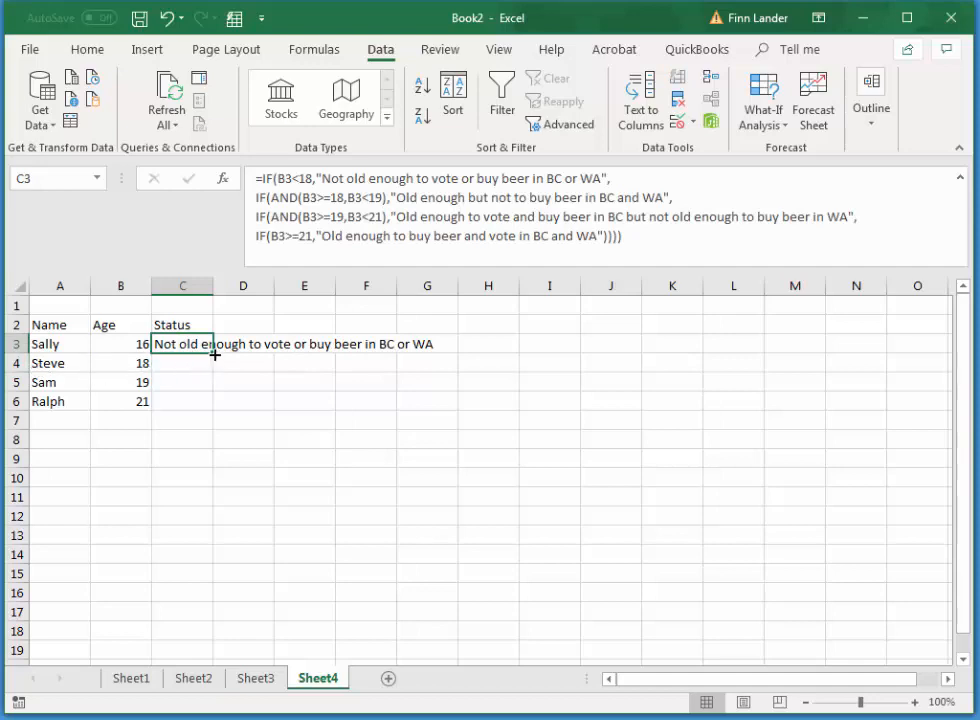
drag(214, 353, 216, 372)
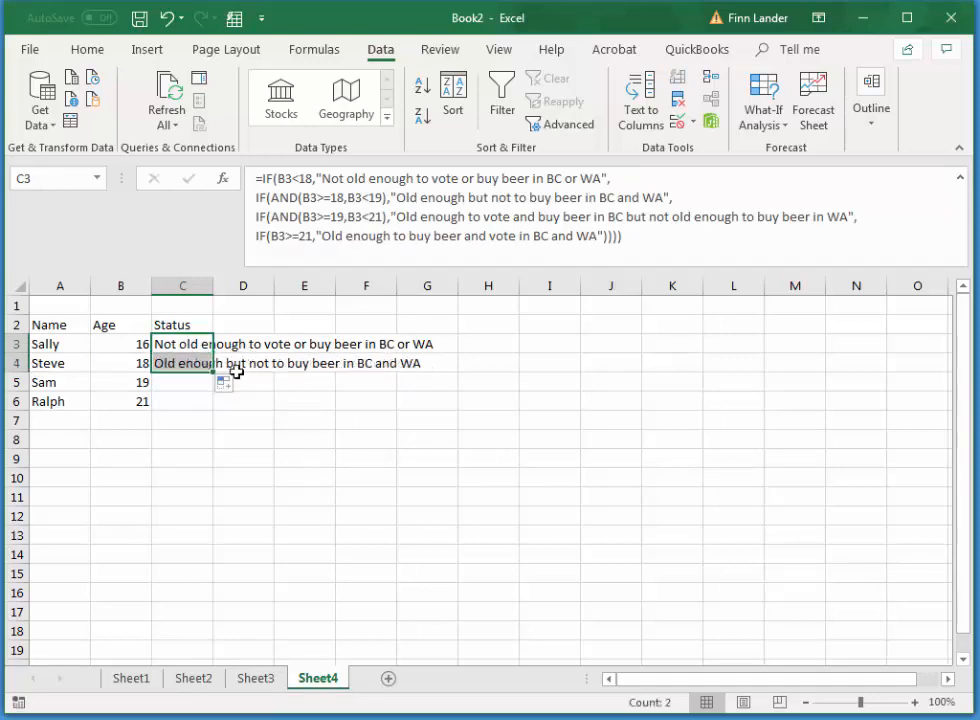
drag(215, 375, 219, 390)
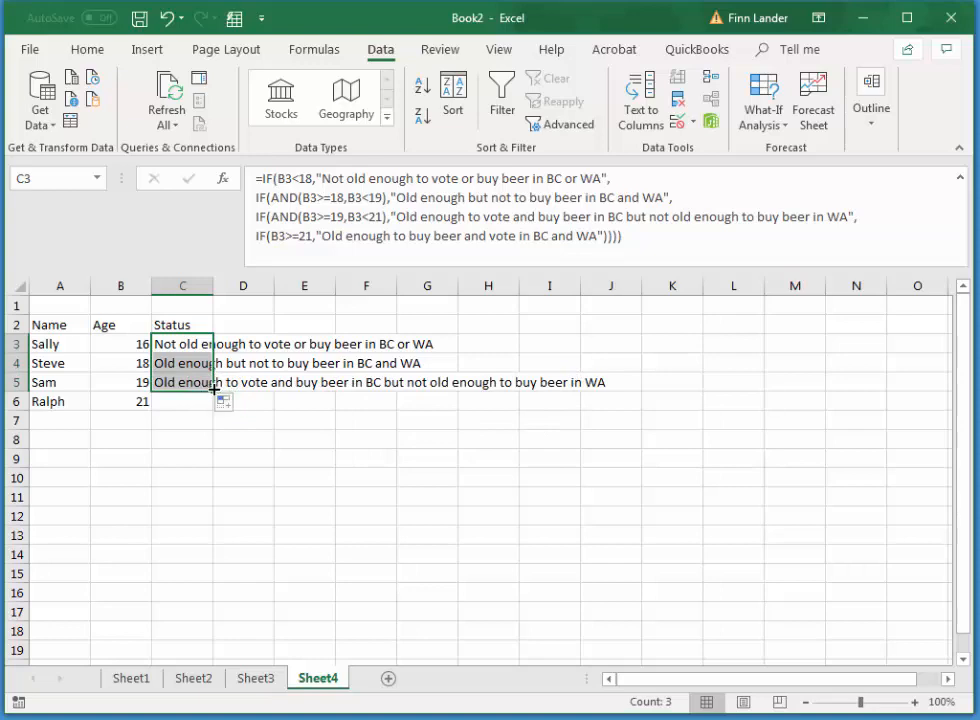
drag(214, 391, 214, 404)
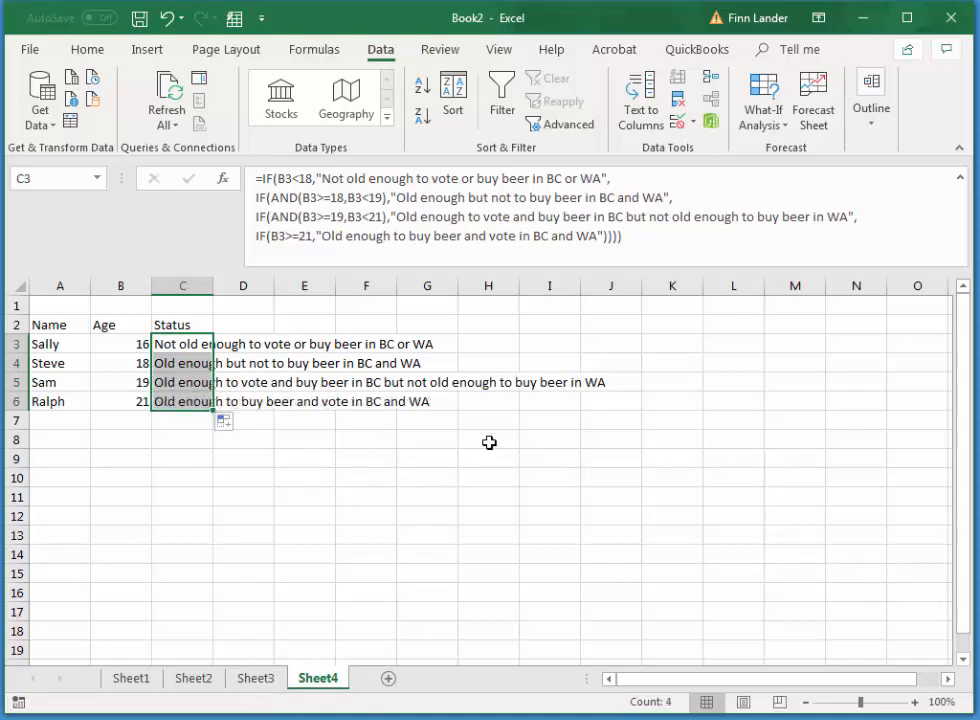